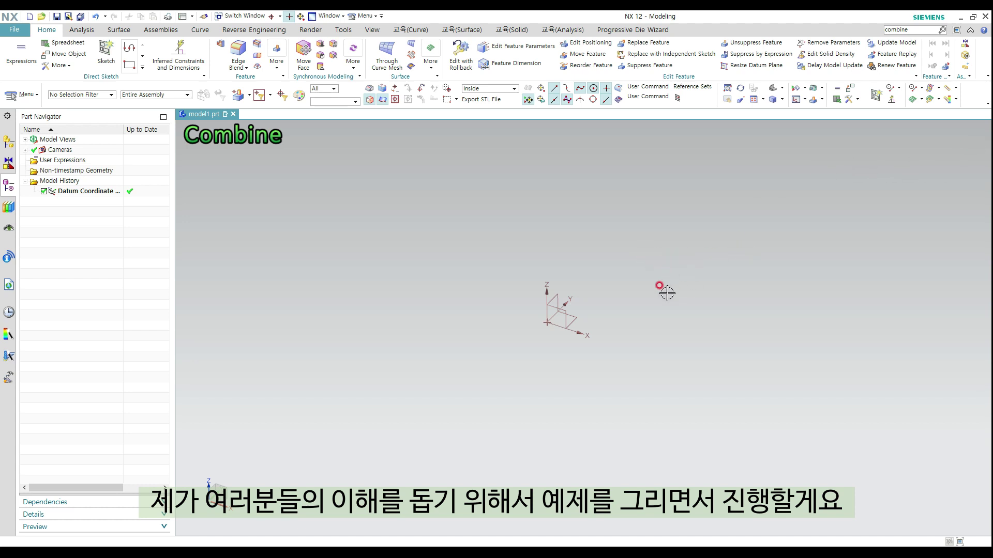
Create a sketch on the XY plane and draw a steep three-point arc bulging outward on the negative X side of the origin
{"action": "middle_click_drag", "start_coordinate": [667, 293], "coordinate": [664, 283]}
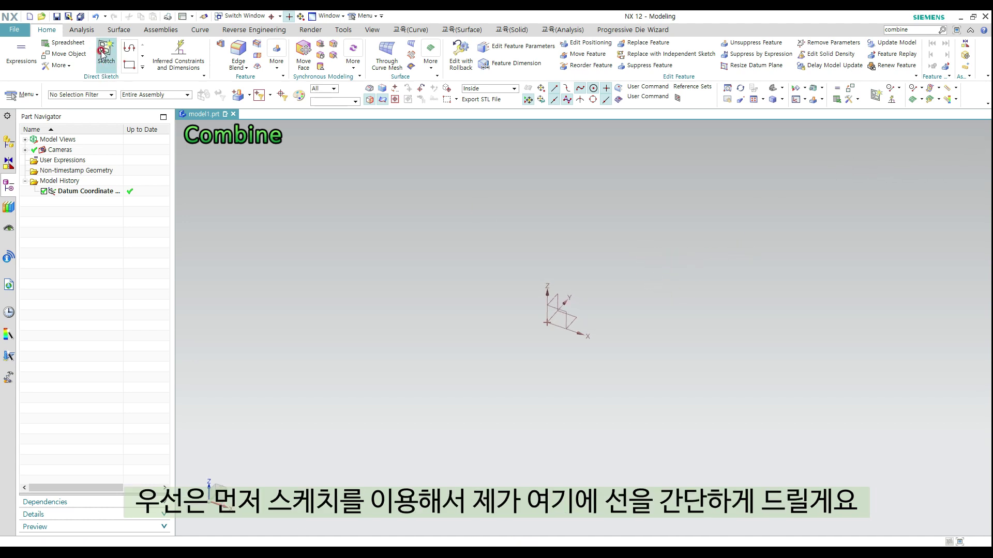
{"action": "middle_click", "coordinate": [572, 264]}
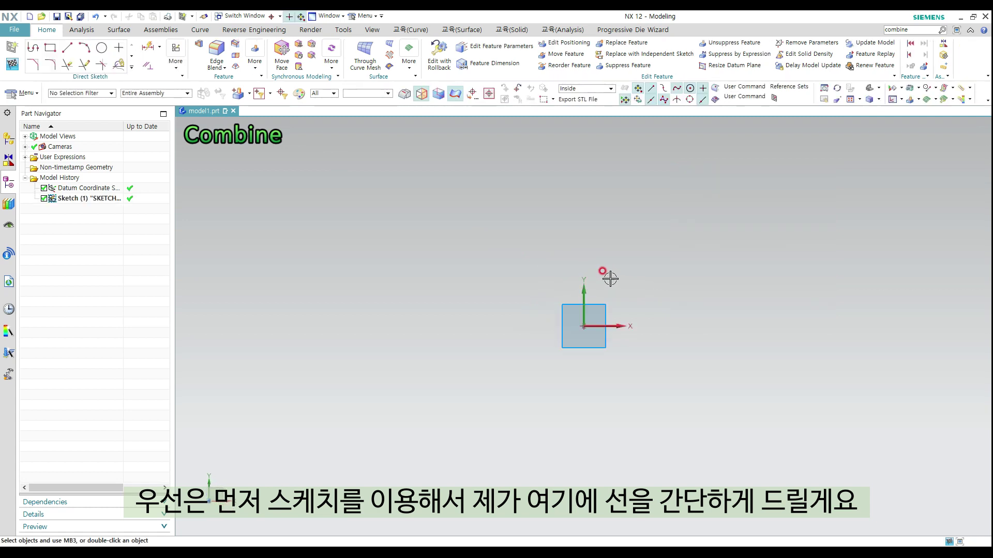
{"action": "key", "text": "a"}
{"action": "left_click", "coordinate": [586, 229]}
{"action": "left_click", "coordinate": [535, 399]}
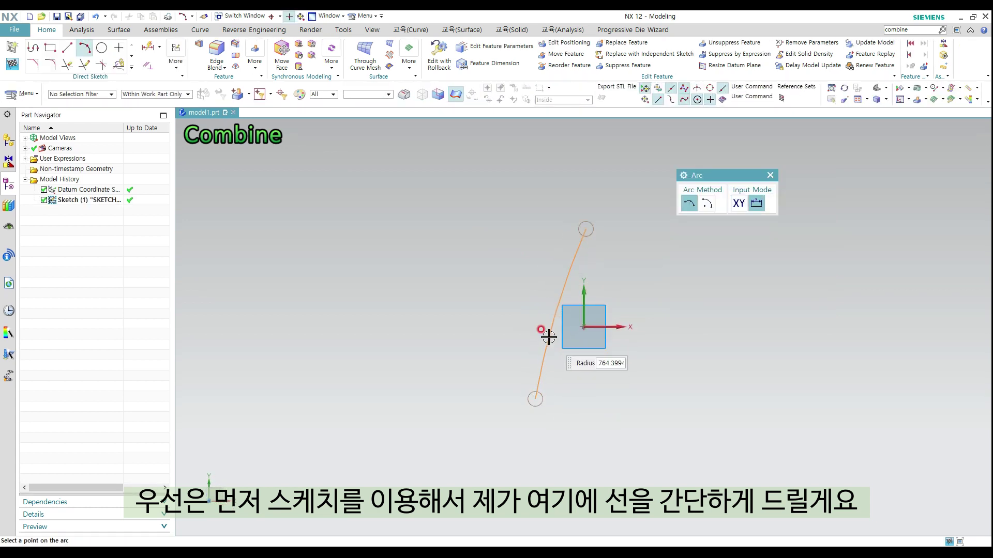
{"action": "left_click", "coordinate": [548, 319]}
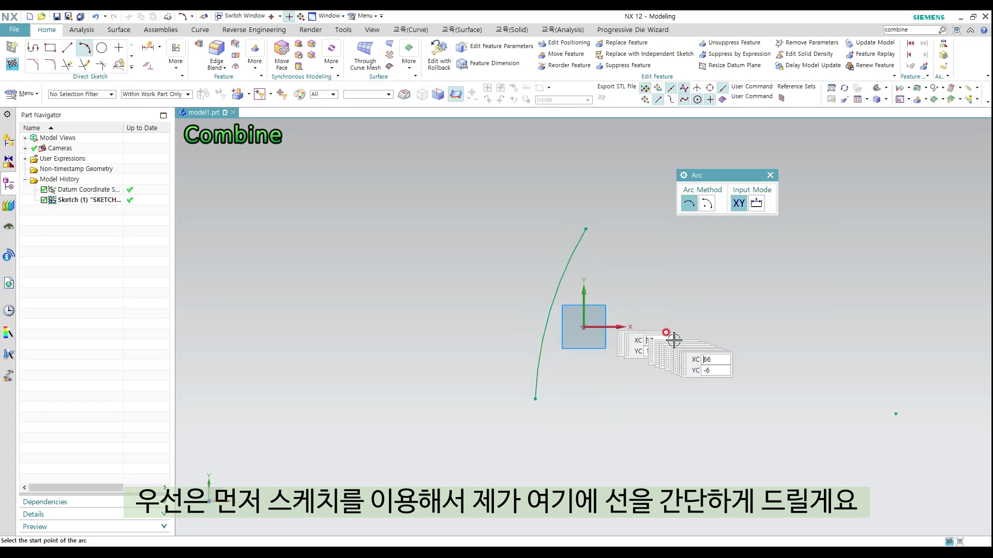
Draw two more three-point arcs, one below the origin and one above it, so all three arcs cross in a rounded triangle
{"action": "left_click", "coordinate": [490, 380]}
{"action": "left_click", "coordinate": [702, 308]}
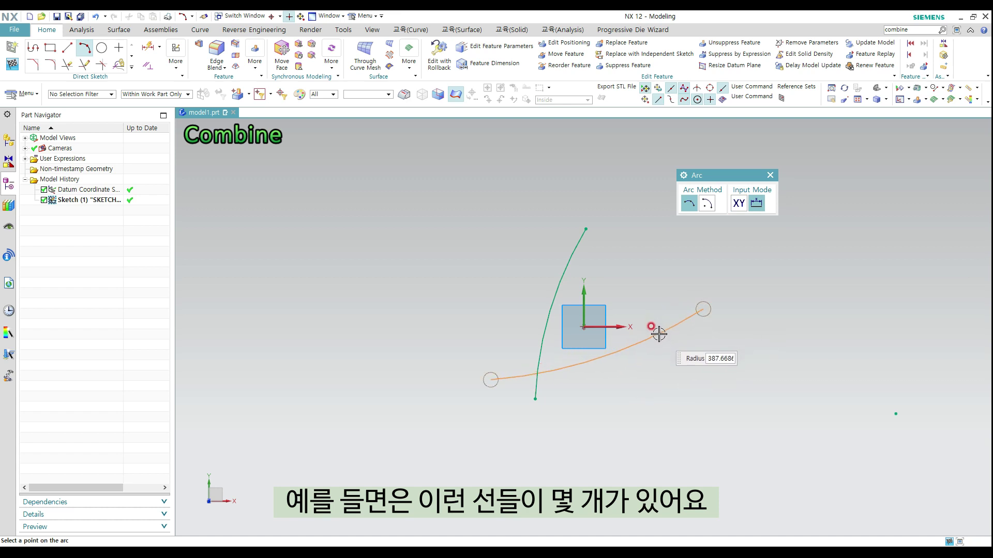
{"action": "left_click", "coordinate": [652, 331]}
{"action": "left_click", "coordinate": [535, 229]}
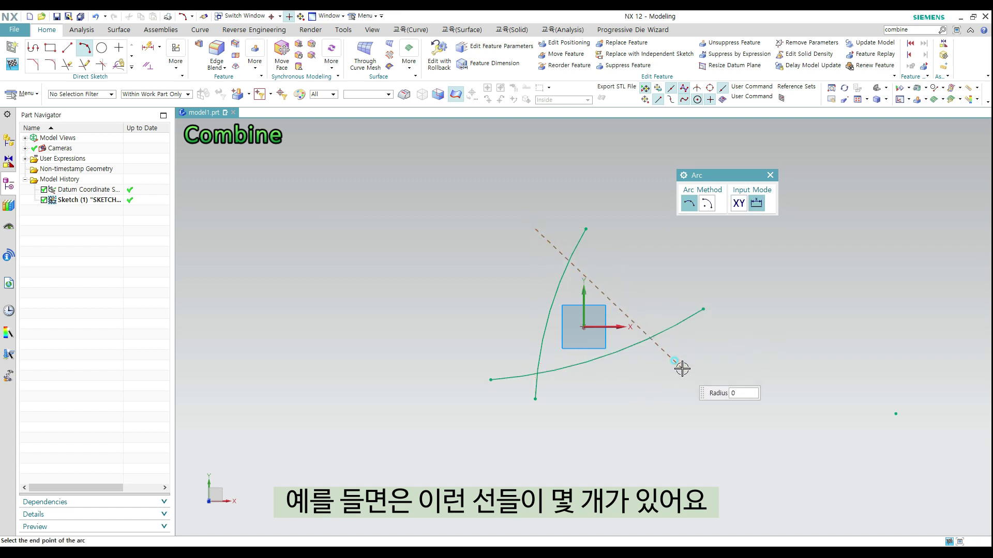
{"action": "left_click", "coordinate": [682, 368]}
{"action": "left_click", "coordinate": [631, 295]}
{"action": "key", "text": "Escape"}
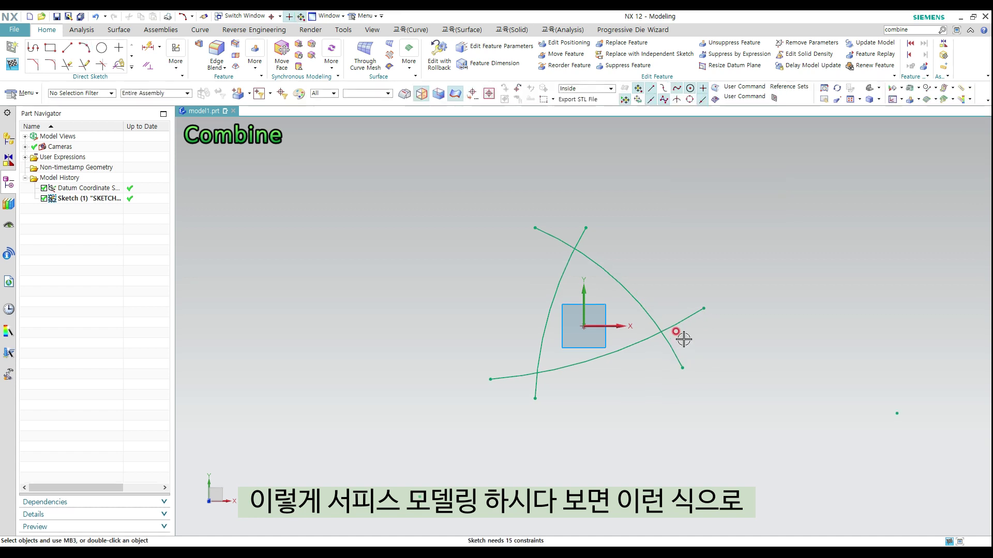
{"action": "mouse_move", "coordinate": [680, 336]}
{"action": "middle_mouse_down", "text": "shift"}
{"action": "mouse_move", "coordinate": [637, 355]}
{"action": "mouse_move", "coordinate": [646, 325]}
{"action": "middle_mouse_up", "text": "shift"}
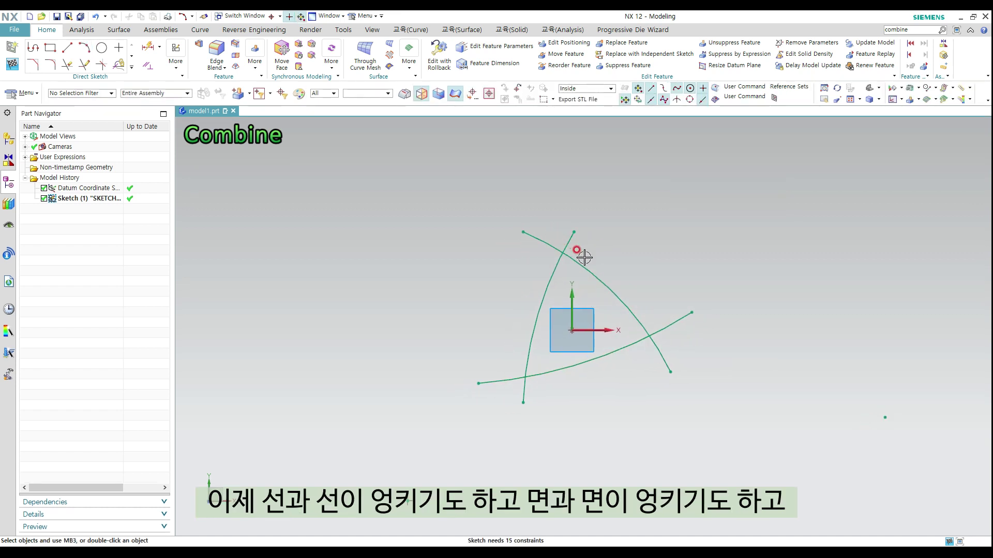
Finish the sketch and extrude the steep arc on the negative X side as a sheet from -85 to 95 mm
{"action": "mouse_move", "coordinate": [585, 256]}
{"action": "middle_mouse_down"}
{"action": "mouse_move", "coordinate": [623, 257]}
{"action": "mouse_move", "coordinate": [591, 289]}
{"action": "middle_mouse_up"}
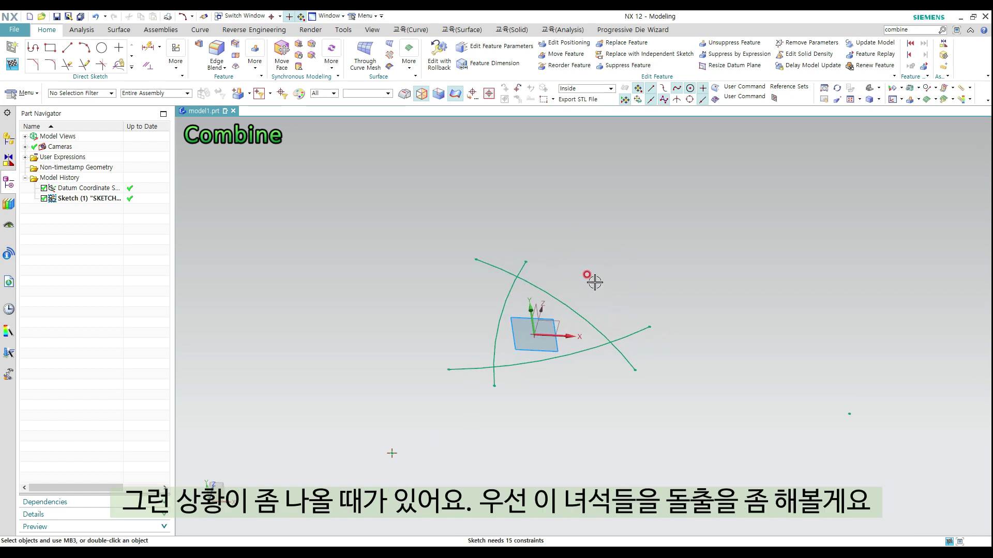
{"action": "mouse_move", "coordinate": [594, 282]}
{"action": "middle_mouse_down"}
{"action": "mouse_move", "coordinate": [593, 294]}
{"action": "mouse_move", "coordinate": [598, 281]}
{"action": "mouse_move", "coordinate": [599, 296]}
{"action": "mouse_move", "coordinate": [628, 308]}
{"action": "middle_mouse_up"}
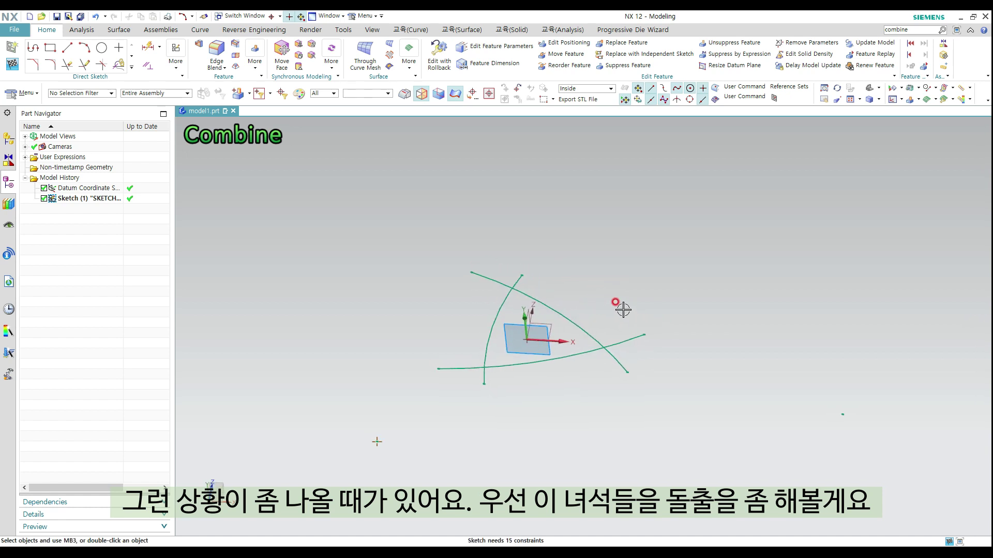
{"action": "key", "text": "ctrl+q"}
{"action": "key", "text": "x"}
{"action": "left_click", "coordinate": [527, 302]}
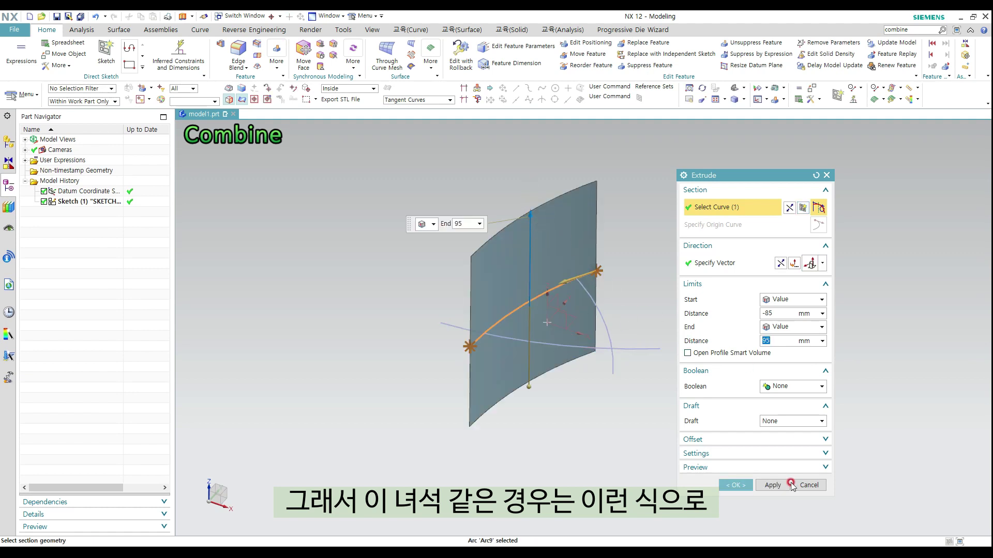
{"action": "left_click", "coordinate": [772, 485]}
Extrude the other two arcs as separate sheets, each from -85 to 95 mm
{"action": "left_click", "coordinate": [571, 343]}
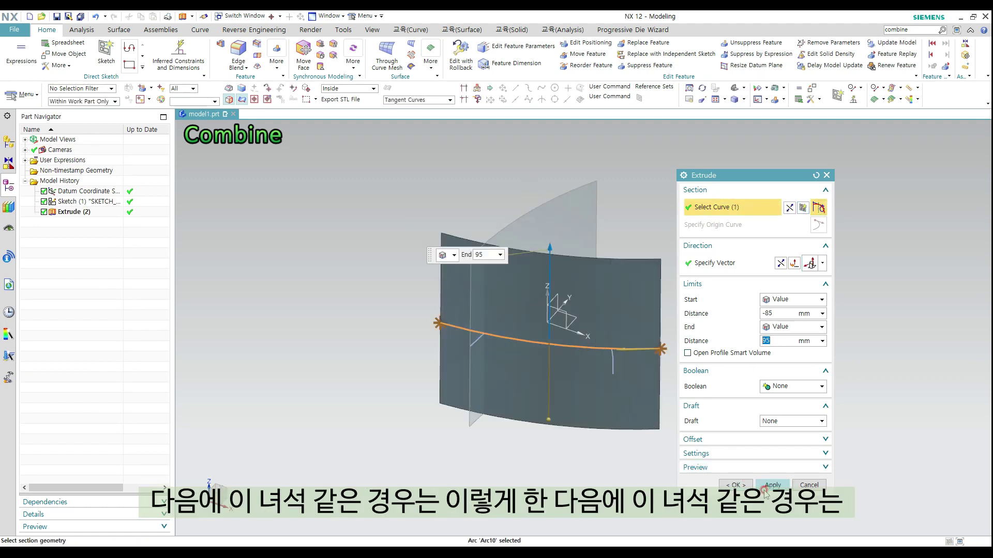
{"action": "middle_click", "coordinate": [600, 349]}
{"action": "left_click", "coordinate": [604, 351]}
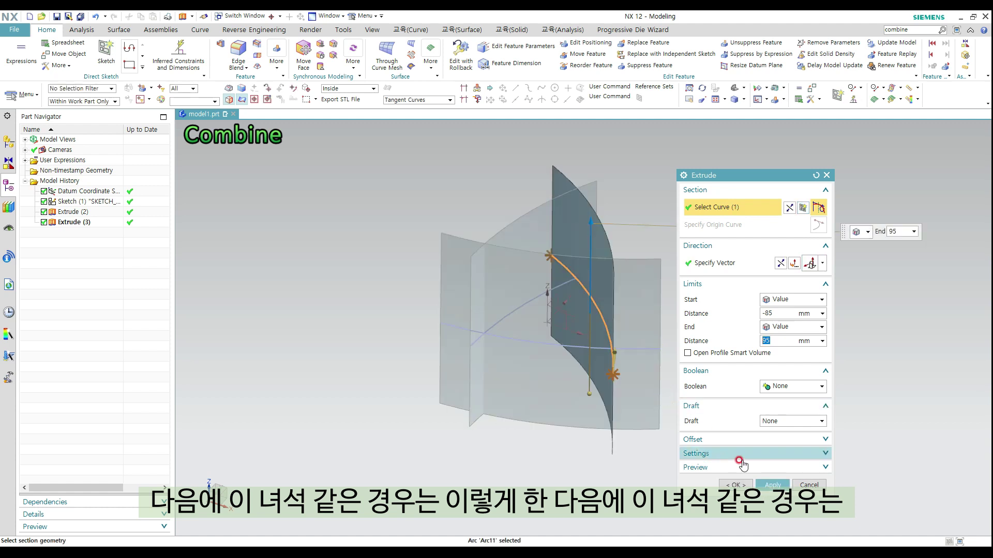
{"action": "middle_click", "coordinate": [615, 331]}
Sketch a shallow, upward-bulging three-point arc on the XZ plane, spanning the full width above the origin, and finish the sketch
{"action": "mouse_move", "coordinate": [623, 292]}
{"action": "middle_mouse_down"}
{"action": "mouse_move", "coordinate": [657, 332]}
{"action": "mouse_move", "coordinate": [657, 315]}
{"action": "middle_mouse_up"}
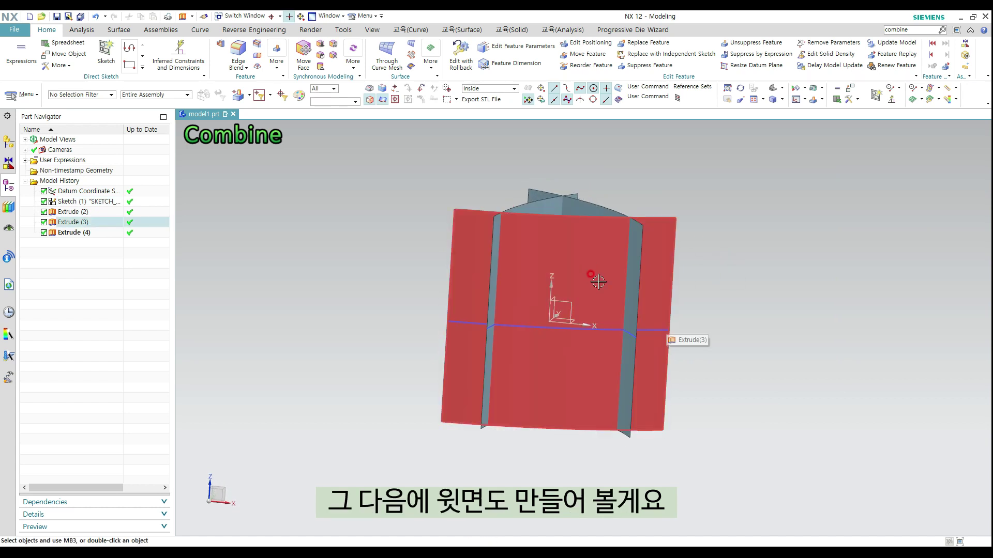
{"action": "key", "text": "s"}
{"action": "left_click", "coordinate": [571, 303]}
{"action": "middle_click", "coordinate": [603, 306]}
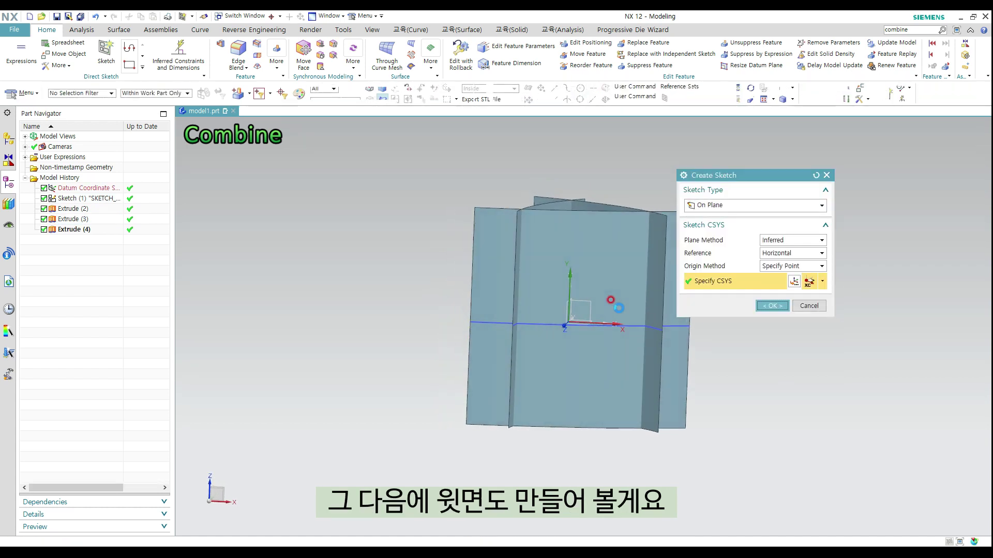
{"action": "key", "text": "a"}
{"action": "left_click", "coordinate": [448, 265]}
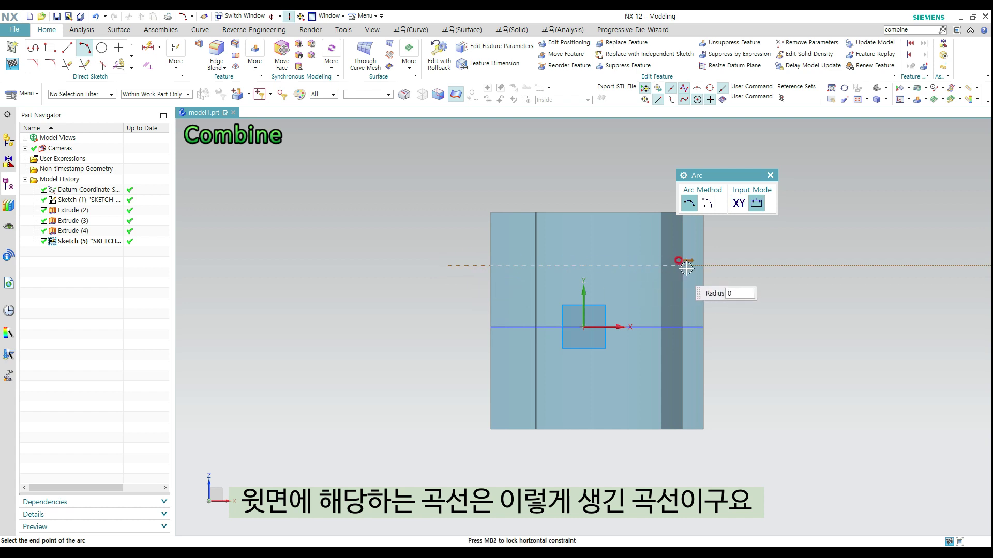
{"action": "left_click", "coordinate": [748, 266]}
{"action": "left_click", "coordinate": [667, 254]}
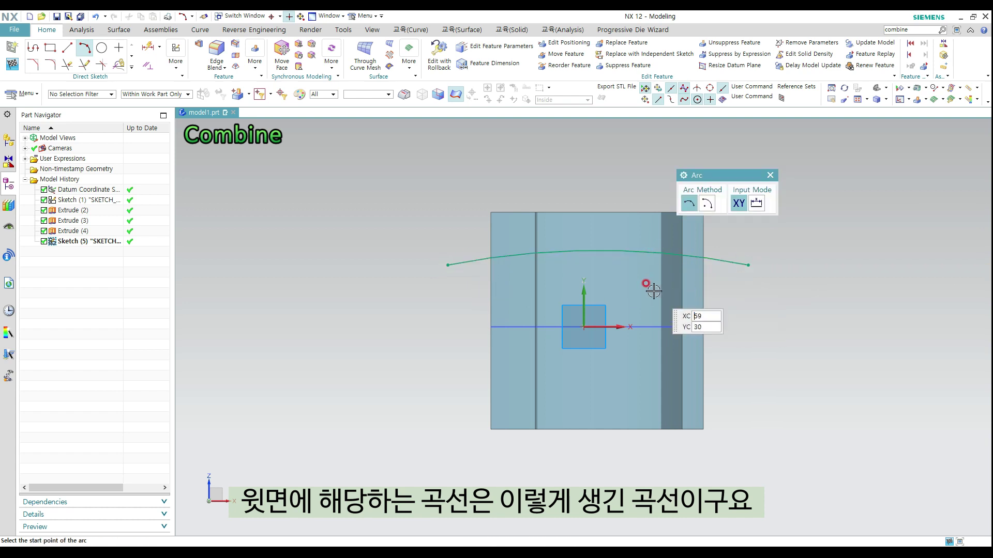
{"action": "key", "text": "ctrl+q"}
Hide the three extruded sheets
{"action": "mouse_move", "coordinate": [636, 262]}
{"action": "middle_mouse_down"}
{"action": "mouse_move", "coordinate": [616, 251]}
{"action": "mouse_move", "coordinate": [623, 273]}
{"action": "mouse_move", "coordinate": [594, 261]}
{"action": "mouse_move", "coordinate": [623, 281]}
{"action": "mouse_move", "coordinate": [594, 243]}
{"action": "mouse_move", "coordinate": [614, 275]}
{"action": "mouse_move", "coordinate": [638, 279]}
{"action": "middle_mouse_up"}
{"action": "left_click", "coordinate": [584, 220]}
{"action": "left_click", "coordinate": [558, 211]}
{"action": "key", "text": "ctrl+b"}
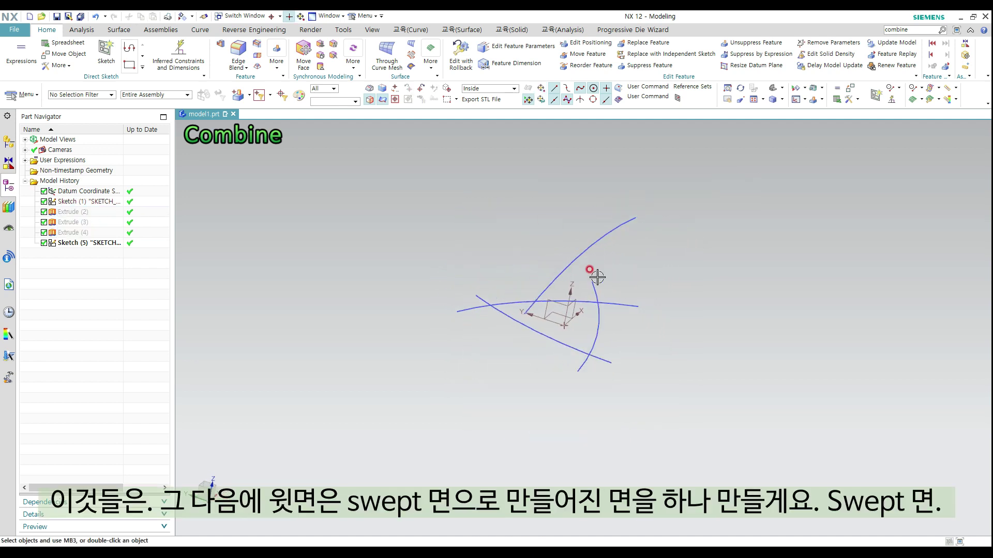
Create a sketch on the YZ plane and place an intersection point where the upper arc crosses it
{"action": "key", "text": "s"}
{"action": "middle_click_drag", "start_coordinate": [612, 304], "coordinate": [598, 291]}
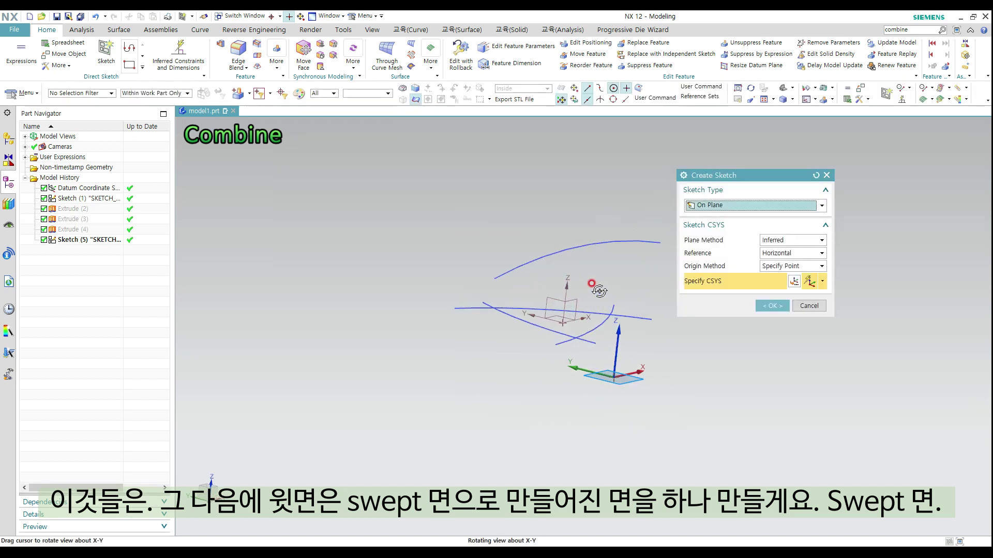
{"action": "left_click", "coordinate": [556, 300]}
{"action": "middle_click", "coordinate": [641, 328]}
{"action": "middle_click", "coordinate": [642, 329]}
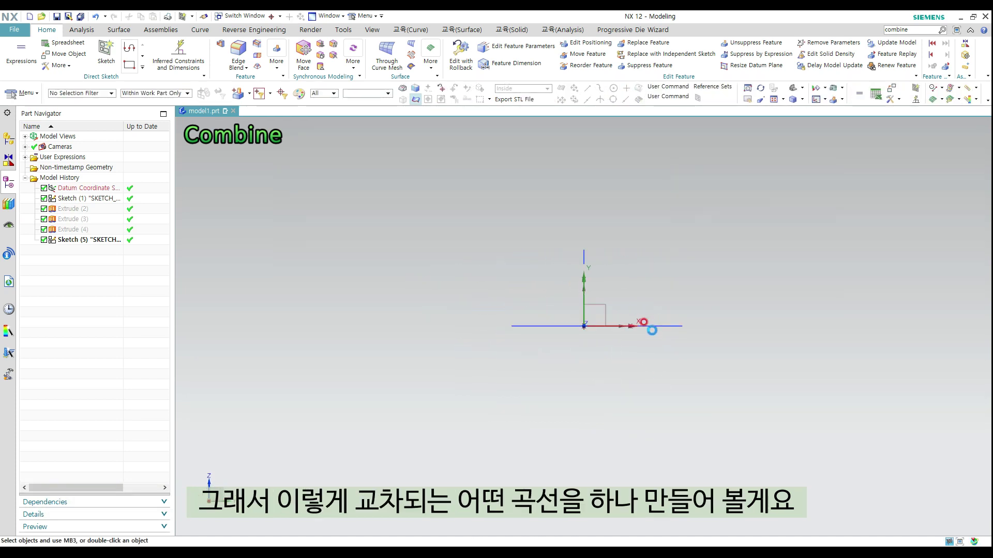
{"action": "middle_click_drag", "start_coordinate": [618, 277], "coordinate": [638, 290]}
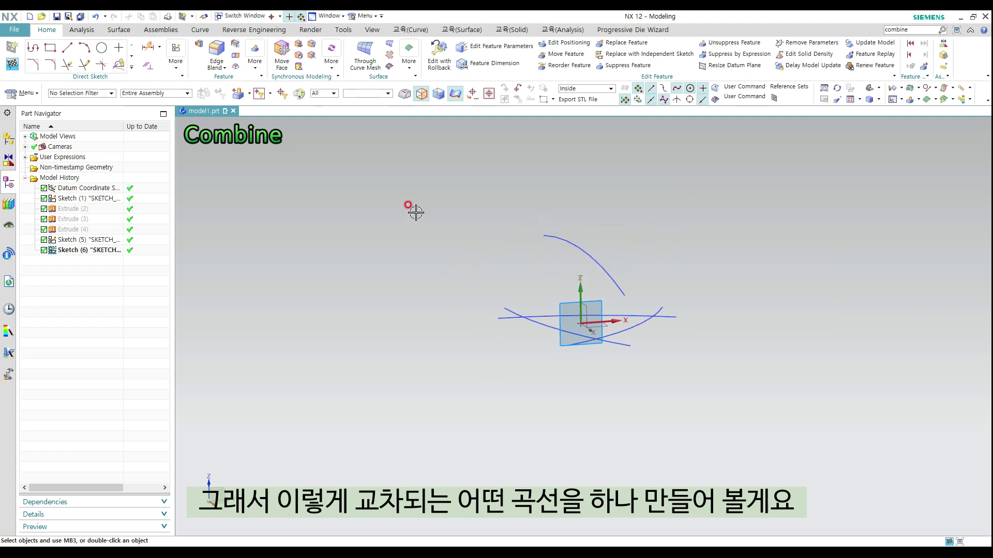
{"action": "left_click", "coordinate": [129, 72]}
{"action": "left_click", "coordinate": [67, 138]}
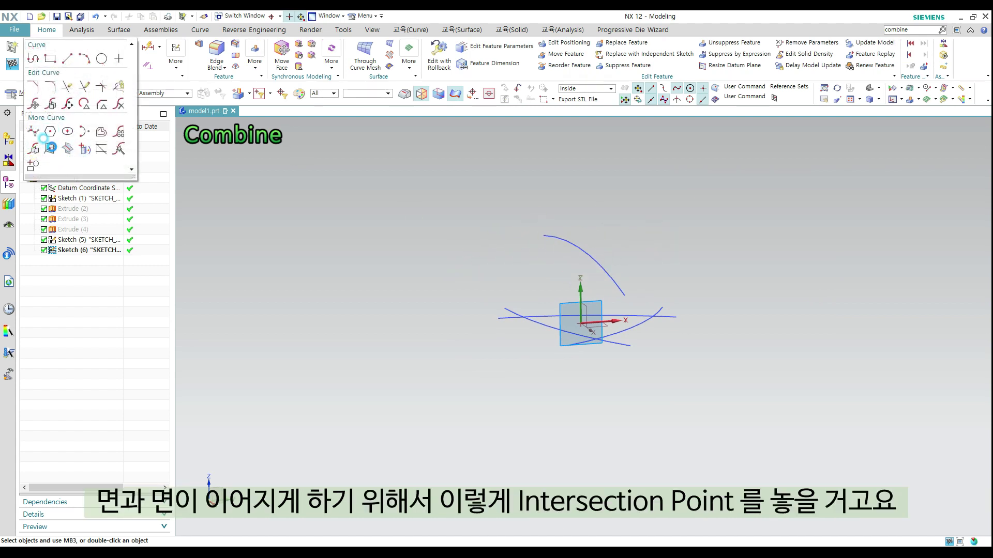
{"action": "left_click", "coordinate": [582, 248]}
{"action": "middle_click", "coordinate": [584, 249]}
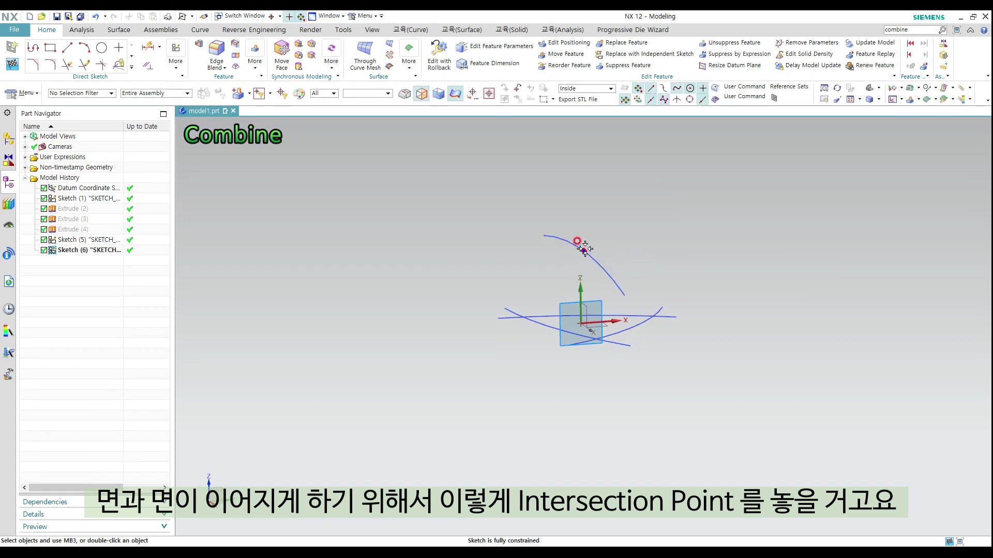
Draw a shallow, upward-bulging three-point arc in the YZ sketch, running across near the intersection point
{"action": "key", "text": "a"}
{"action": "left_click", "coordinate": [483, 273]}
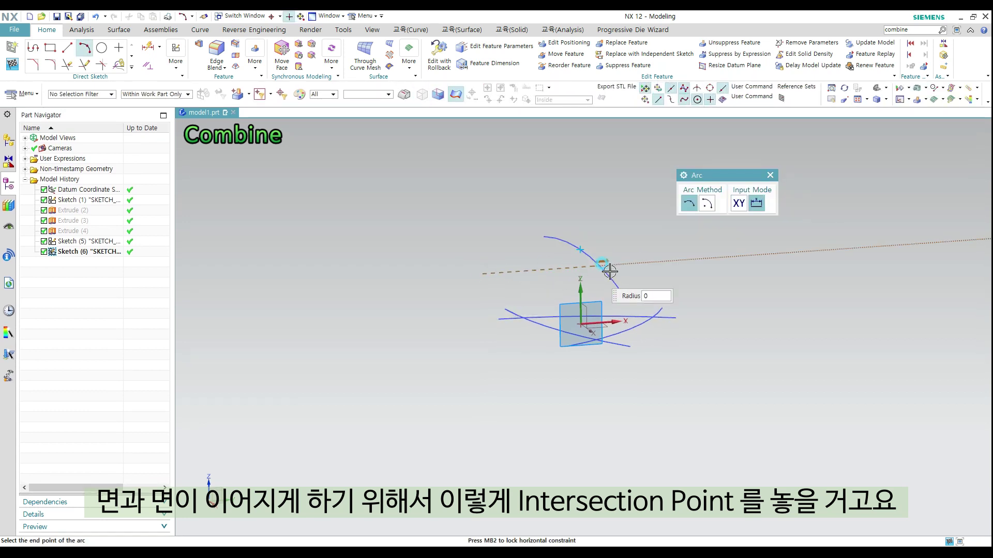
{"action": "left_click", "coordinate": [691, 260]}
{"action": "left_click", "coordinate": [616, 268]}
{"action": "middle_click", "coordinate": [616, 268]}
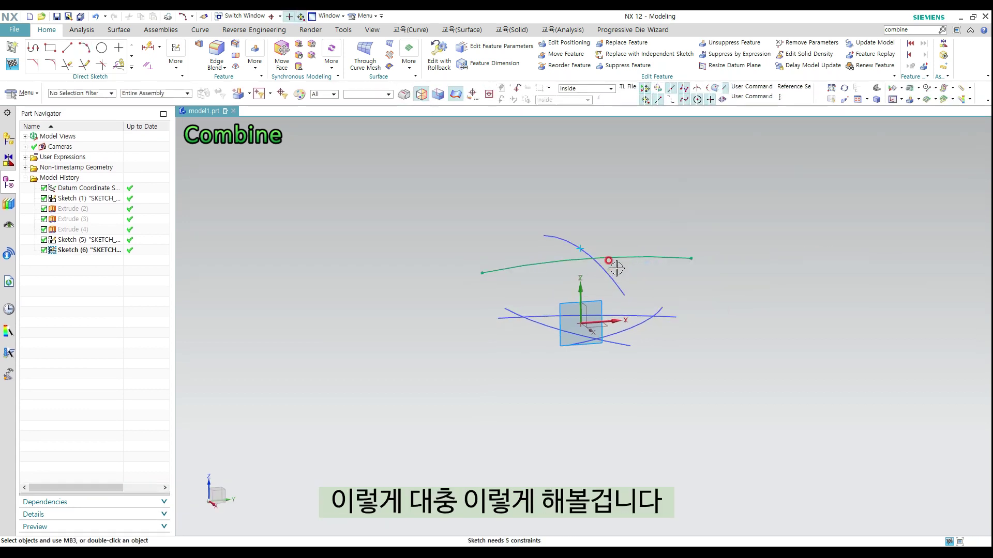
Constrain the intersection point to the new arc with Point on Curve and finish the sketch
{"action": "left_click", "coordinate": [594, 259]}
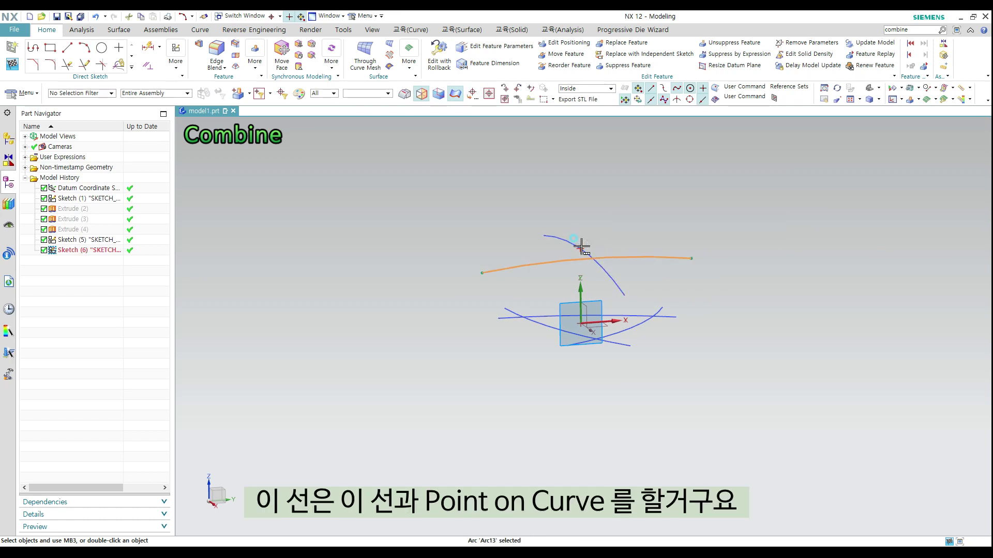
{"action": "left_click", "coordinate": [581, 247]}
{"action": "left_click", "coordinate": [649, 254]}
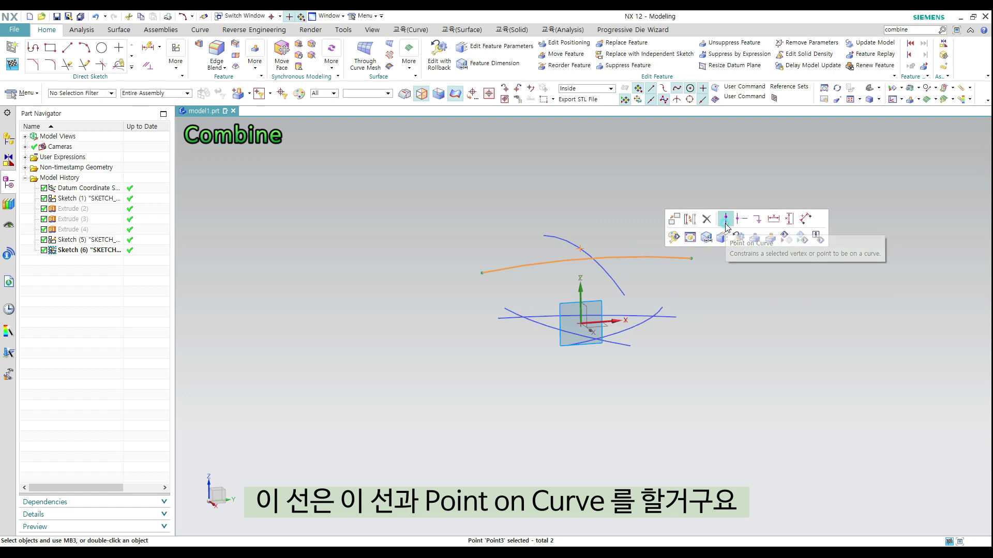
{"action": "left_click", "coordinate": [725, 224]}
{"action": "middle_click_drag", "start_coordinate": [604, 239], "coordinate": [583, 241]}
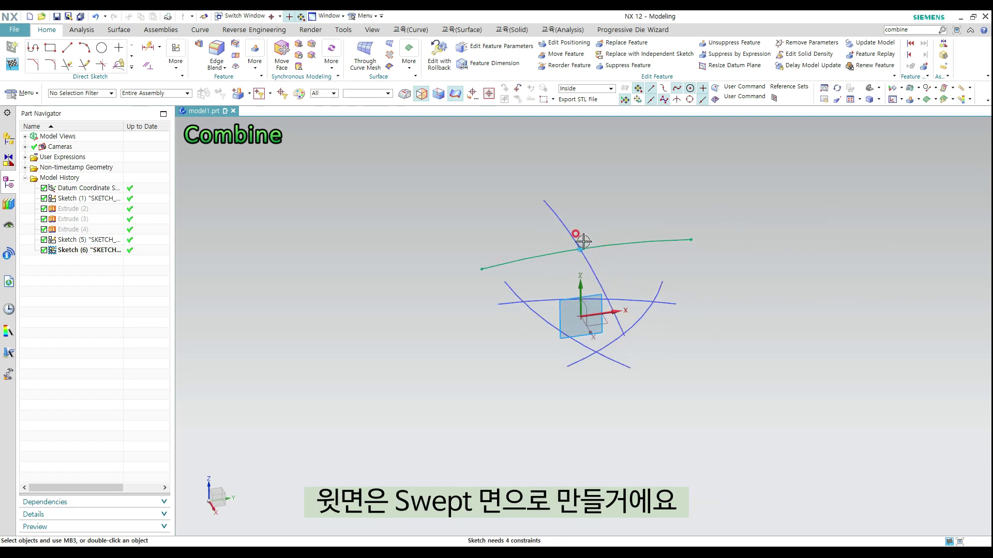
{"action": "key", "text": "ctrl+q"}
Create a Swept surface using the YZ arc as section and the XZ arc as guide
{"action": "mouse_move", "coordinate": [696, 250]}
{"action": "middle_mouse_down"}
{"action": "mouse_move", "coordinate": [642, 272]}
{"action": "mouse_move", "coordinate": [659, 261]}
{"action": "middle_mouse_up"}
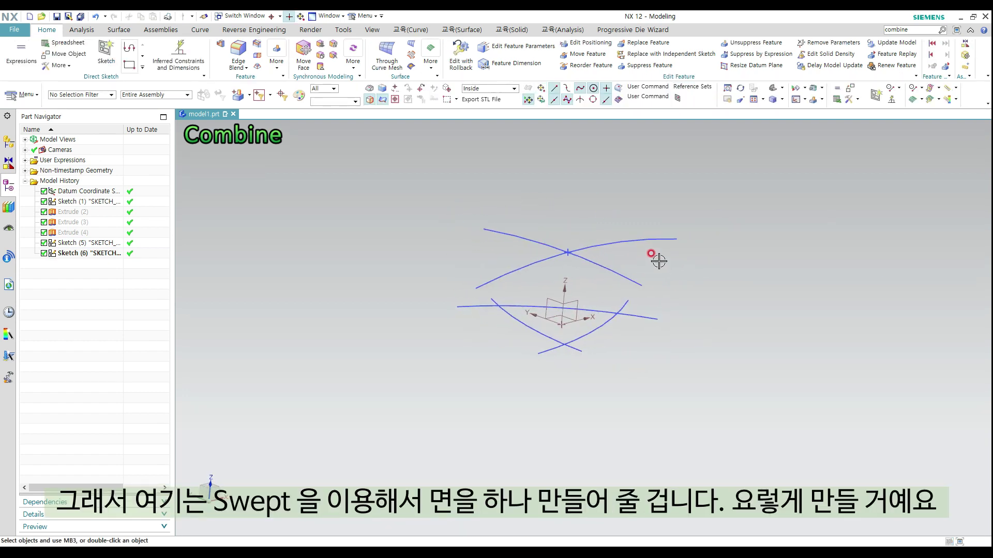
{"action": "left_click", "coordinate": [532, 180], "text": "ctrl+shift"}
{"action": "right_click_drag", "start_coordinate": [532, 180], "coordinate": [534, 196], "text": "ctrl+shift"}
{"action": "left_click", "coordinate": [543, 245]}
{"action": "middle_click", "coordinate": [551, 264]}
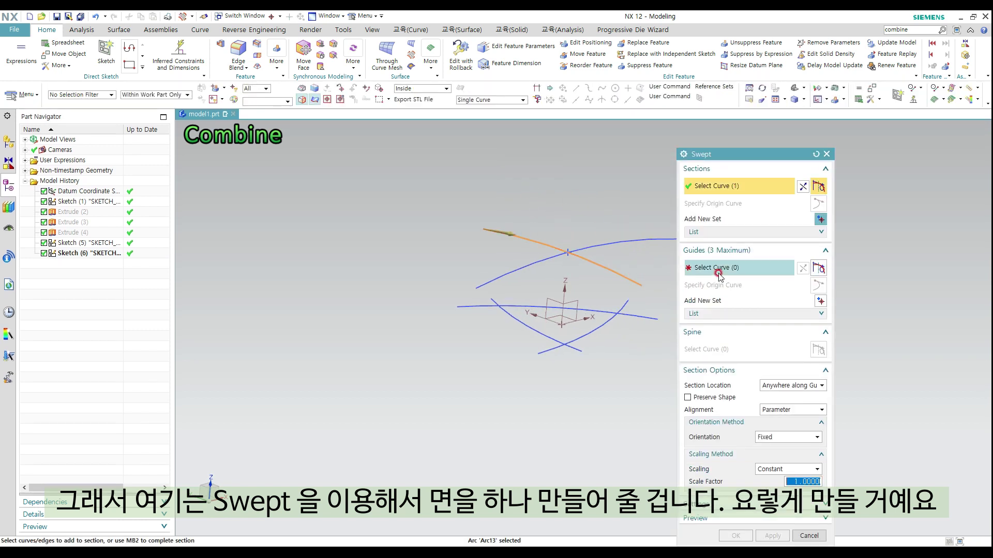
{"action": "left_click", "coordinate": [553, 256]}
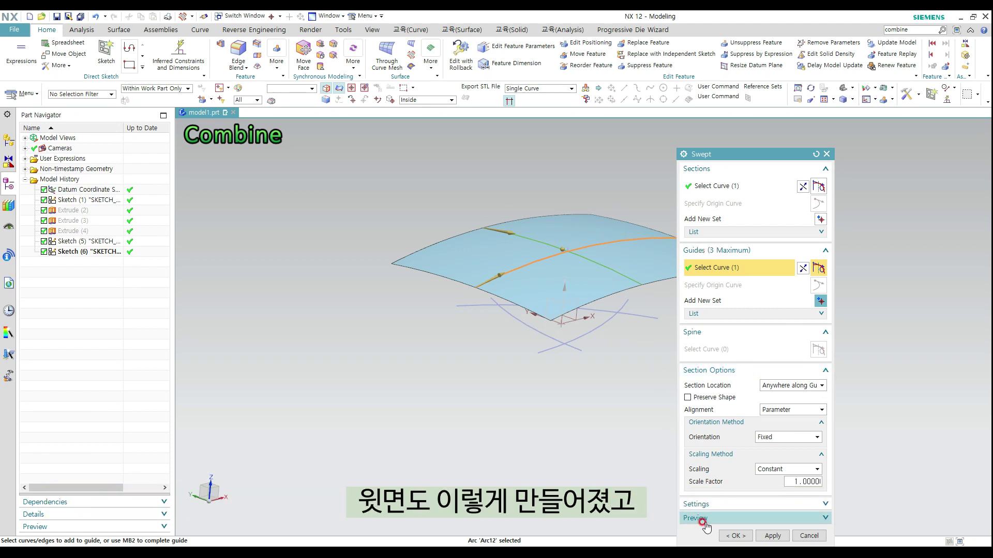
{"action": "left_click", "coordinate": [732, 535]}
Sketch a shallow, downward-bulging three-point arc on the YZ plane below the origin, matching the top surface's width, and finish the sketch
{"action": "middle_click_drag", "start_coordinate": [648, 368], "coordinate": [631, 333]}
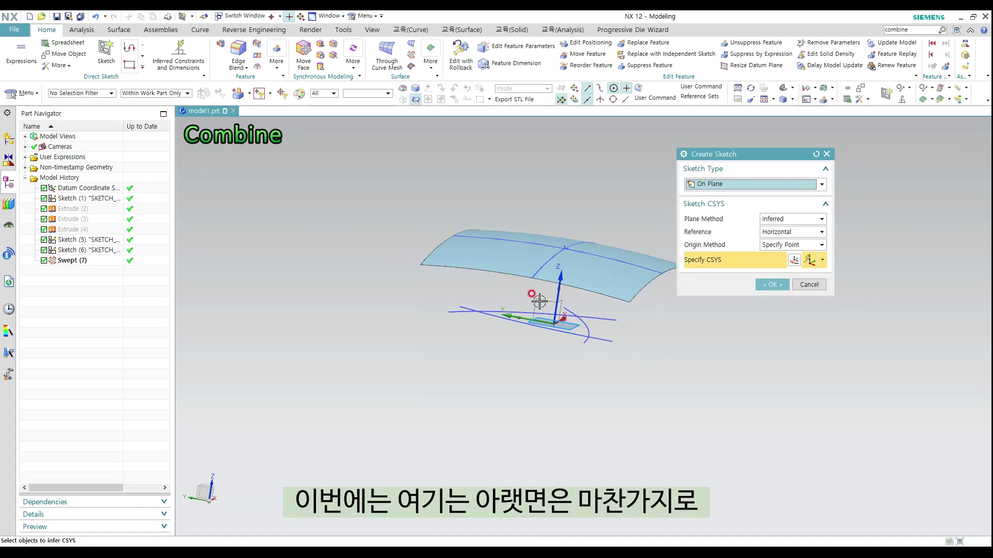
{"action": "left_click", "coordinate": [548, 331]}
{"action": "middle_click", "coordinate": [549, 334]}
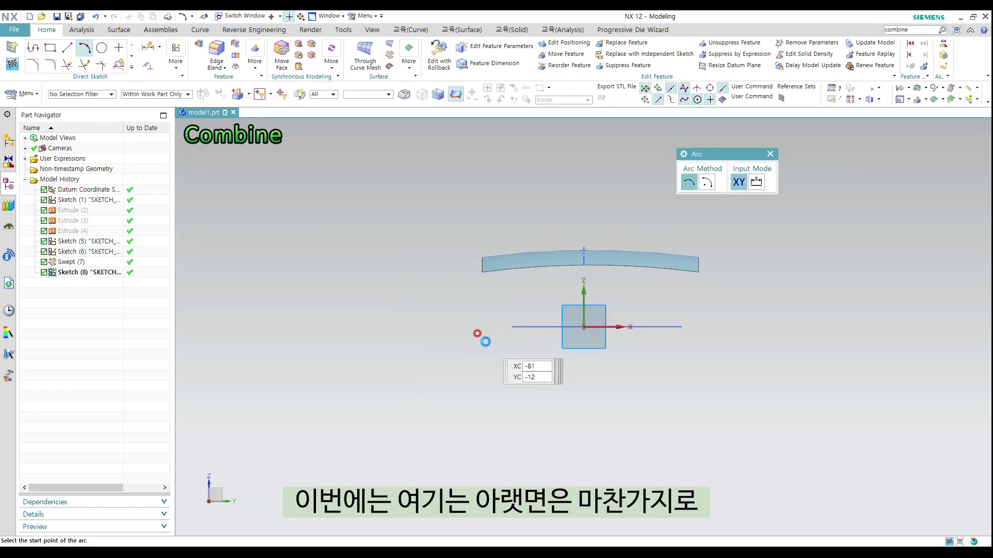
{"action": "left_click", "coordinate": [482, 344]}
{"action": "left_click", "coordinate": [698, 343]}
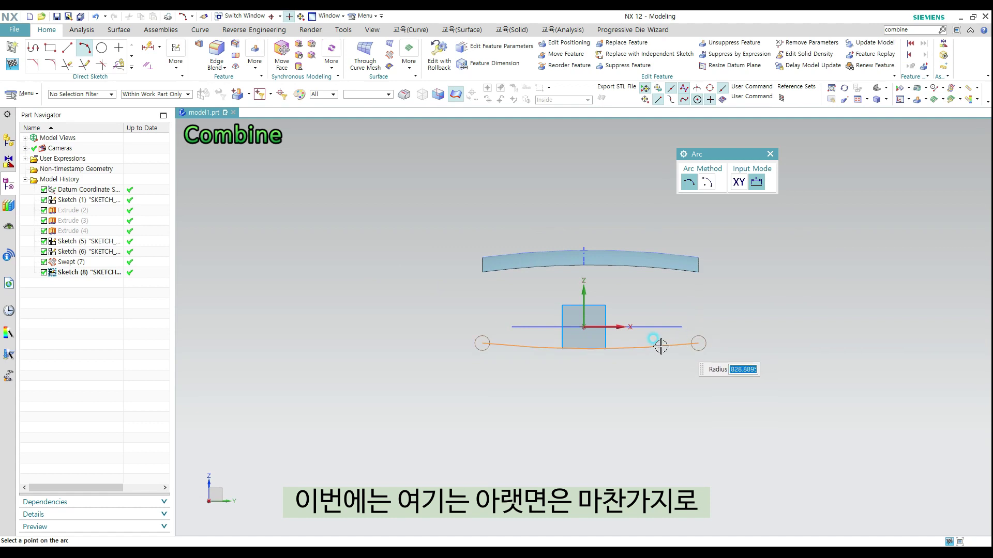
{"action": "left_click", "coordinate": [631, 348]}
{"action": "middle_click", "coordinate": [664, 348]}
Start a sketch on the XZ plane and create an Intersection Point where the plane crosses the lower YZ arc
{"action": "mouse_move", "coordinate": [664, 348]}
{"action": "middle_mouse_down"}
{"action": "mouse_move", "coordinate": [585, 321]}
{"action": "mouse_move", "coordinate": [566, 331]}
{"action": "mouse_move", "coordinate": [566, 314]}
{"action": "middle_mouse_up"}
{"action": "key", "text": "s"}
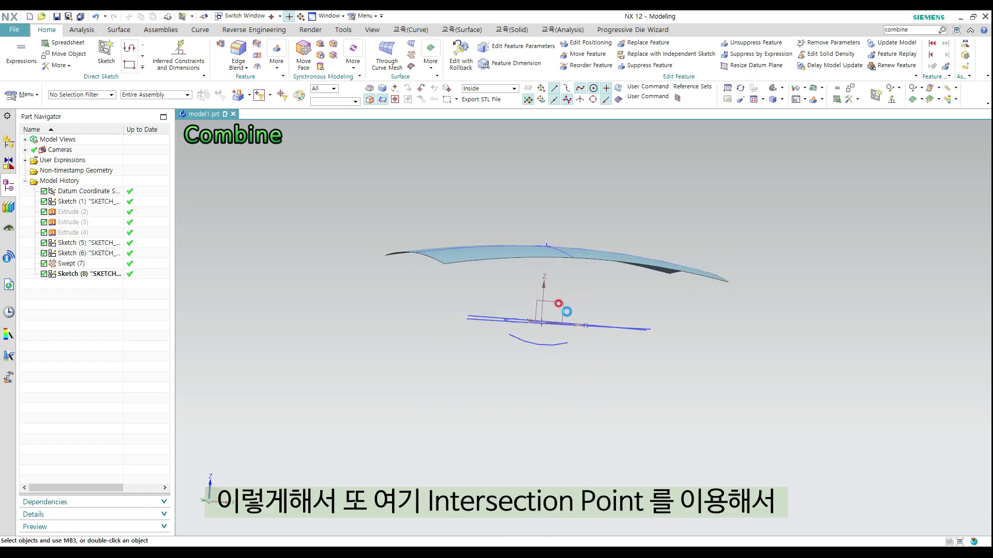
{"action": "left_click", "coordinate": [555, 301]}
{"action": "middle_click", "coordinate": [579, 317]}
{"action": "middle_click", "coordinate": [588, 350]}
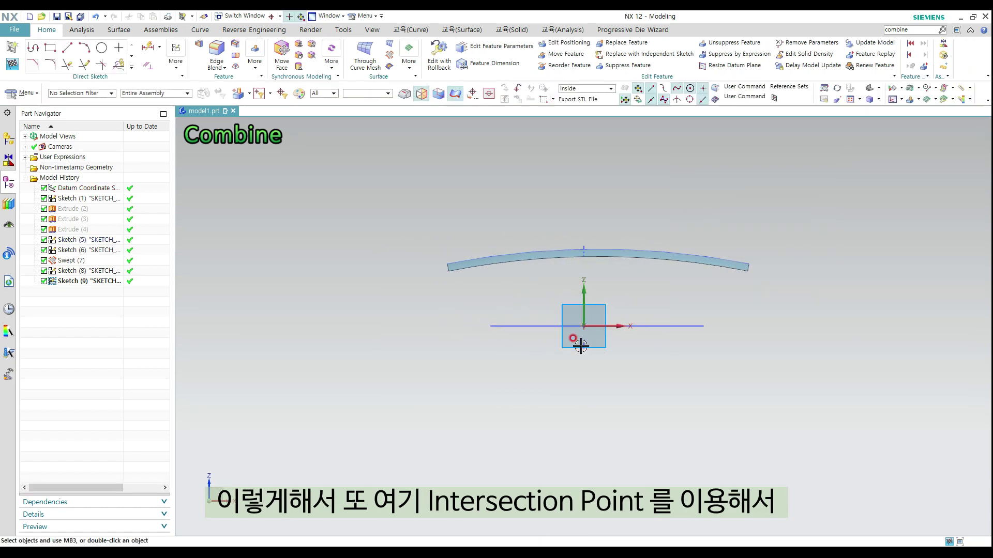
{"action": "middle_click_drag", "start_coordinate": [587, 347], "coordinate": [595, 352]}
{"action": "left_click", "coordinate": [127, 69]}
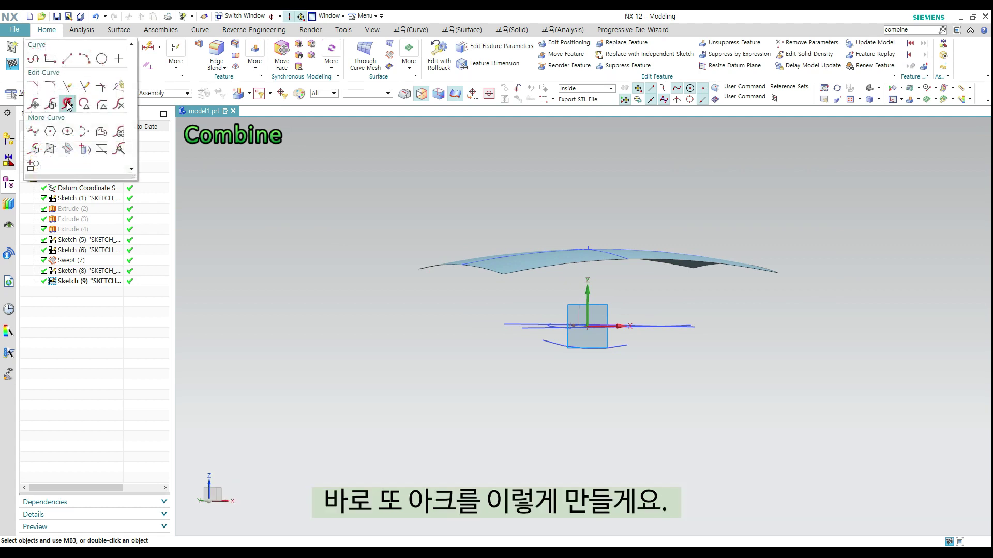
{"action": "left_click", "coordinate": [52, 149]}
{"action": "left_click", "coordinate": [601, 349]}
{"action": "middle_click", "coordinate": [661, 363]}
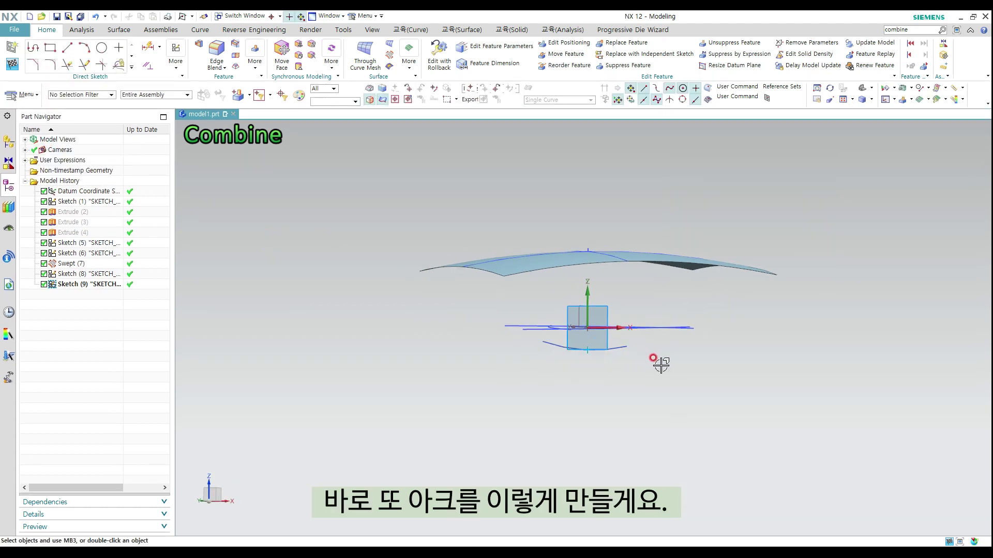
Draw a shallow, downward-bulging three-point arc in the XZ sketch, running across near the intersection point
{"action": "key", "text": "a"}
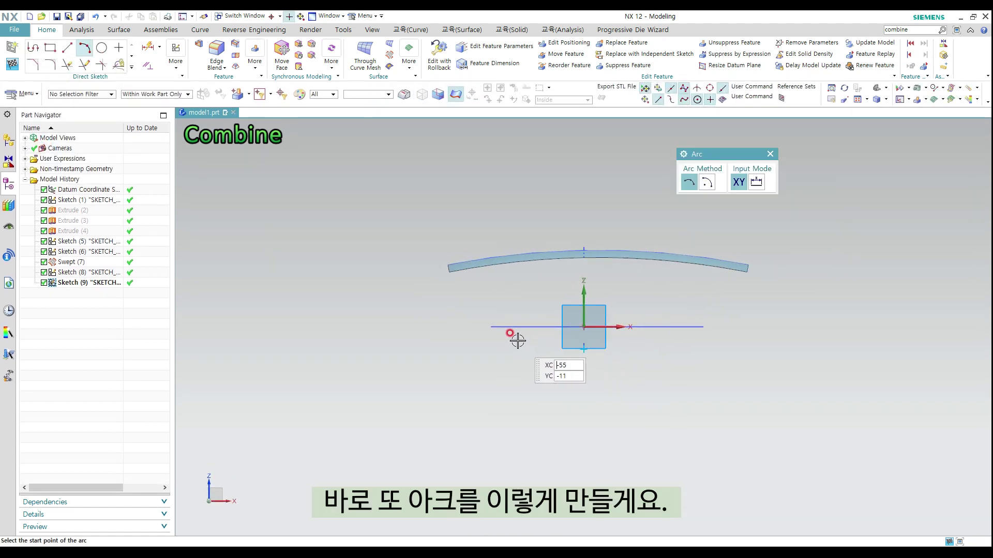
{"action": "left_click", "coordinate": [494, 342]}
{"action": "left_click", "coordinate": [701, 342]}
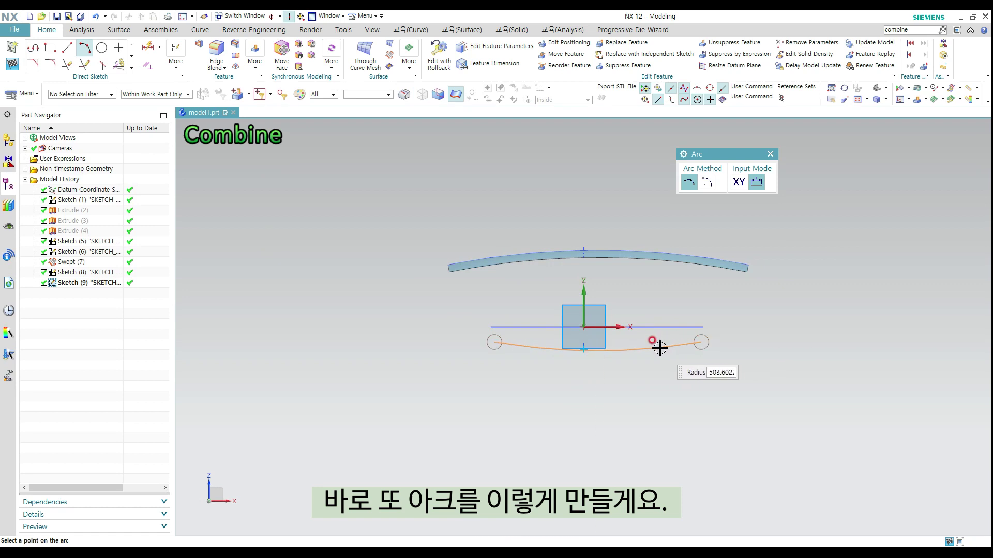
{"action": "left_click", "coordinate": [645, 347]}
{"action": "key", "text": "Escape"}
Constrain the intersection point to the lower XZ arc with Point on Curve and finish the sketch
{"action": "middle_click_drag", "start_coordinate": [603, 358], "coordinate": [602, 349]}
{"action": "scroll", "coordinate": [604, 346], "scroll_direction": "up", "scroll_amount": 2}
{"action": "left_click", "coordinate": [618, 345]}
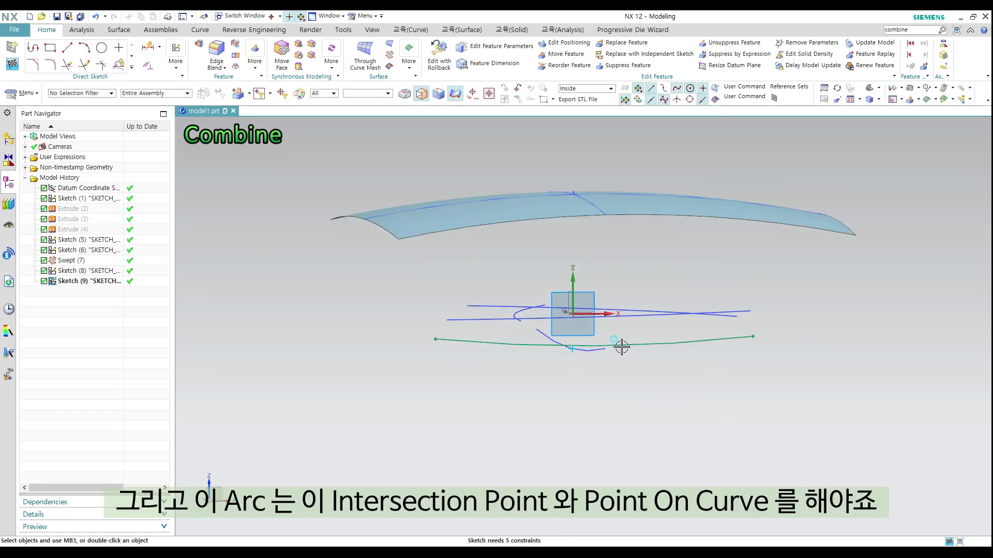
{"action": "left_click", "coordinate": [565, 341]}
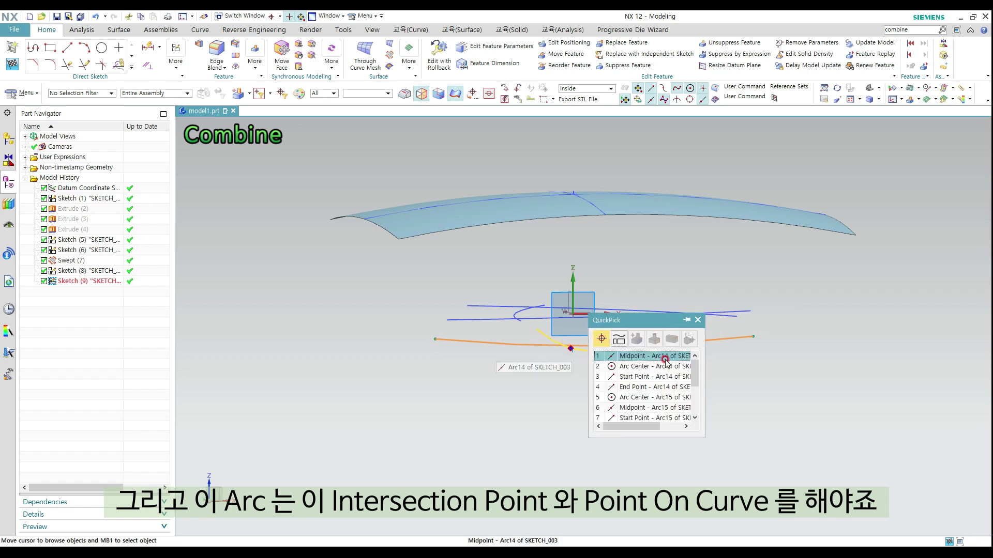
{"action": "left_click", "coordinate": [674, 419]}
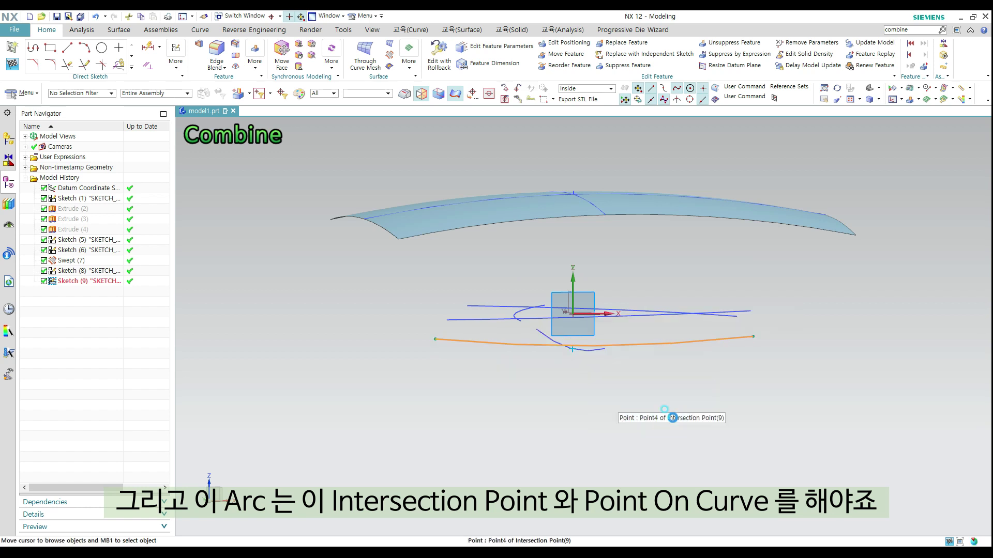
{"action": "left_click", "coordinate": [747, 383]}
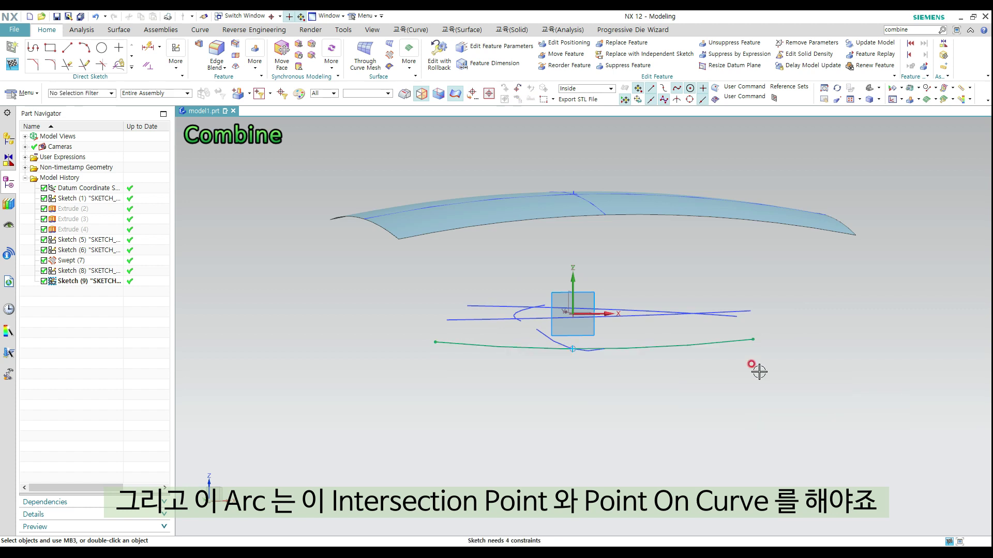
{"action": "key", "text": "ctrl+q"}
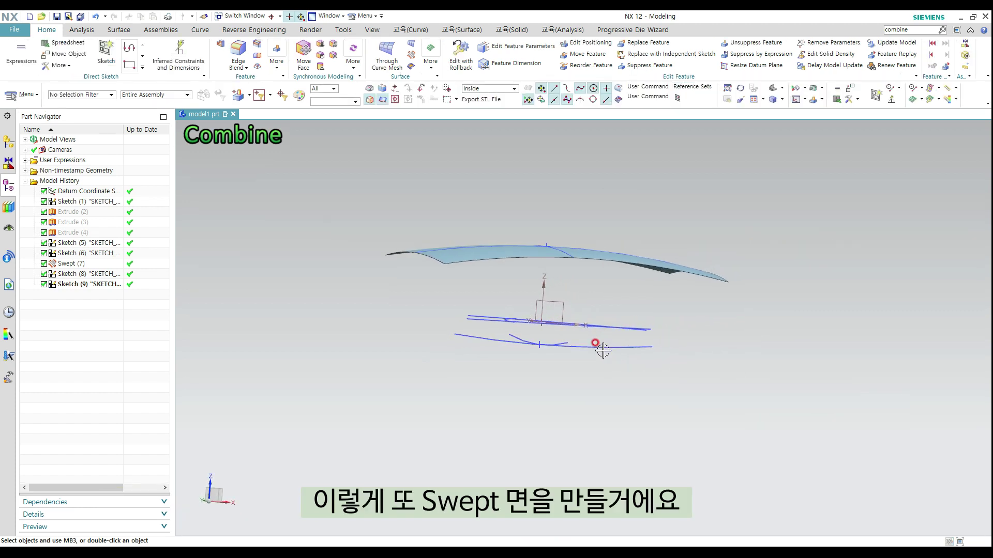
Create the bottom Swept surface using the lower YZ arc as section and the lower XZ arc as guide
{"action": "middle_click_drag", "start_coordinate": [602, 352], "coordinate": [609, 368]}
{"action": "left_click_drag", "start_coordinate": [619, 377], "coordinate": [618, 378], "text": "ctrl+shift"}
{"action": "left_click", "coordinate": [621, 390]}
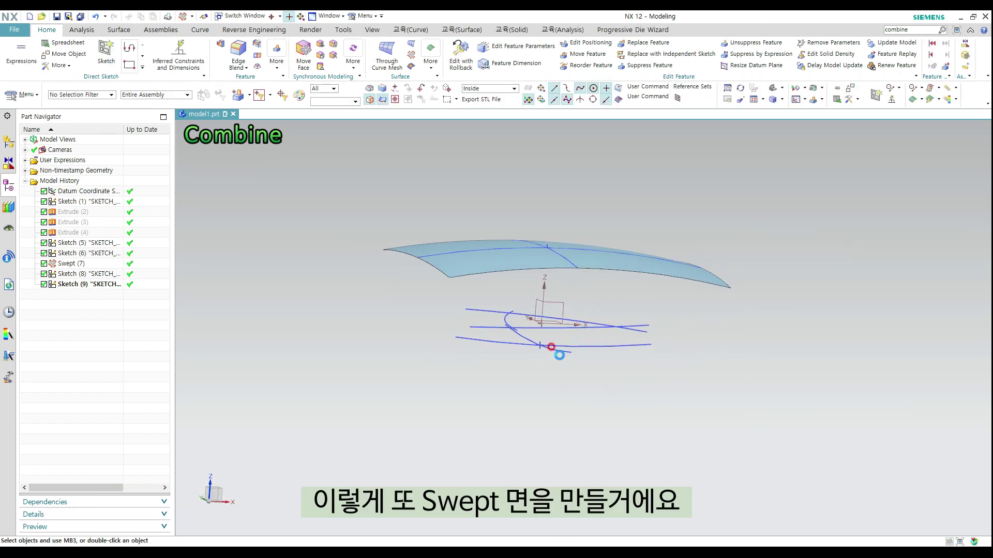
{"action": "left_click", "coordinate": [560, 354]}
{"action": "left_click", "coordinate": [706, 271]}
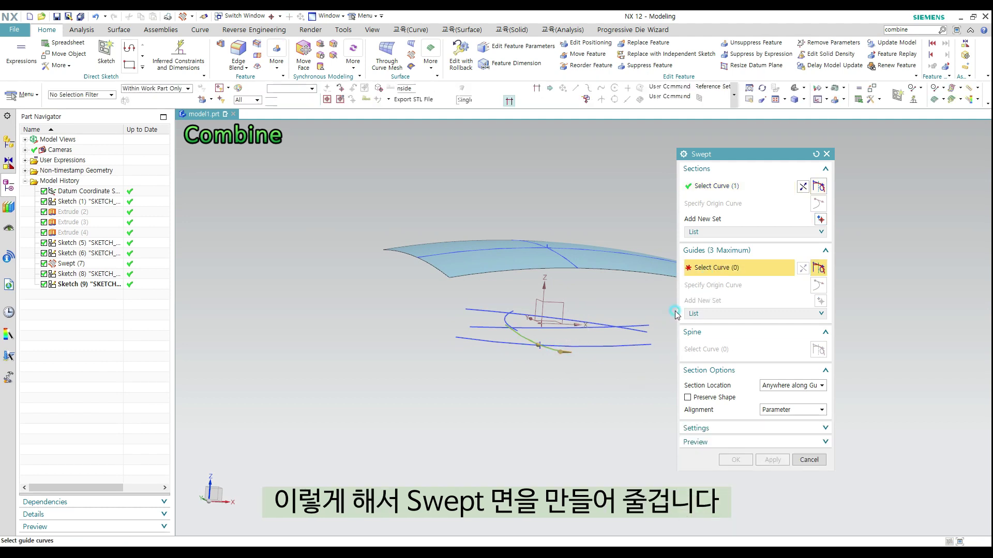
{"action": "left_click", "coordinate": [517, 340]}
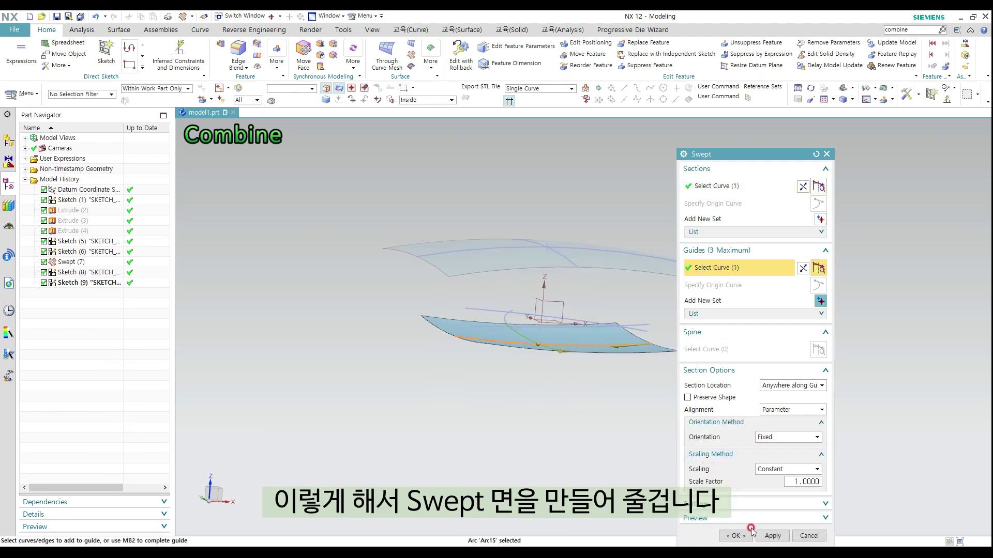
{"action": "left_click", "coordinate": [750, 532]}
{"action": "middle_click_drag", "start_coordinate": [676, 381], "coordinate": [650, 379]}
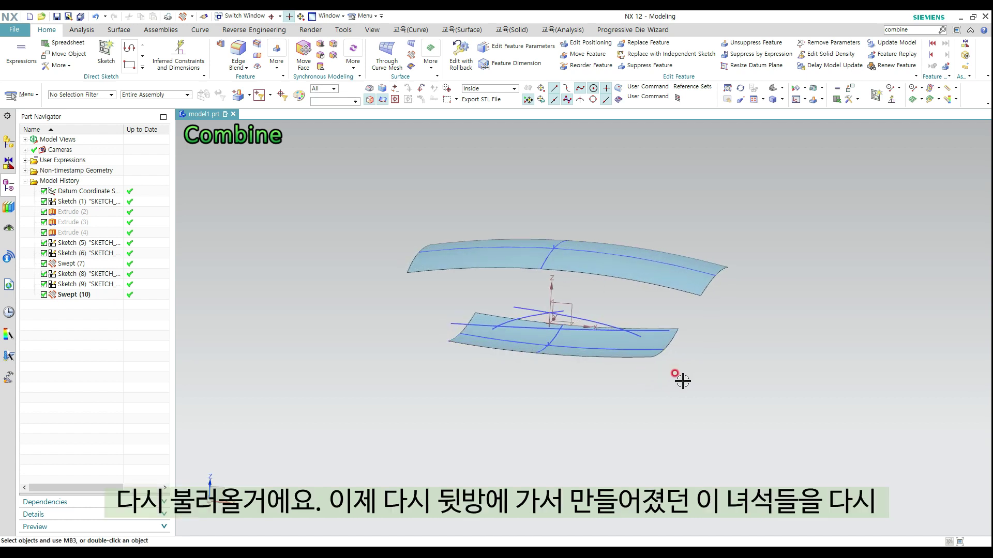
Bring the three hidden extruded side sheets back into view together with the two swept surfaces
{"action": "key", "text": "ctrl+shift+b"}
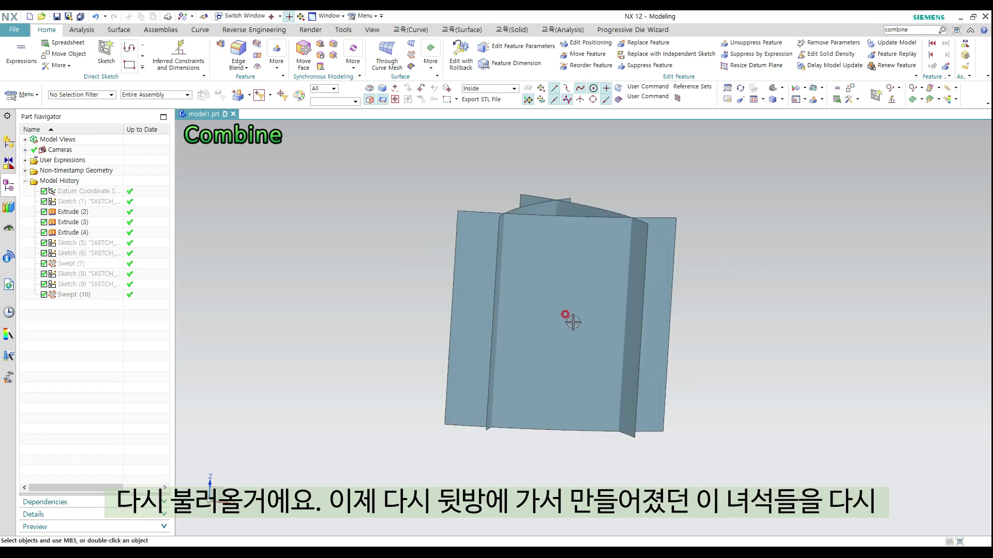
{"action": "scroll", "coordinate": [572, 322], "scroll_direction": "down", "scroll_amount": 2}
{"action": "left_click_drag", "start_coordinate": [444, 220], "coordinate": [704, 427]}
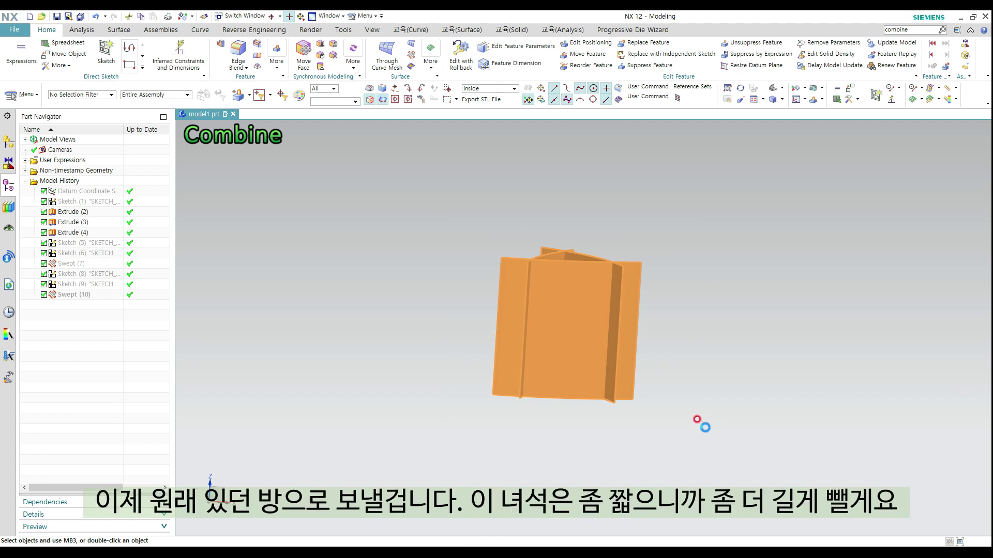
{"action": "key", "text": "ctrl+b"}
{"action": "key", "text": "ctrl+shift+b"}
Lengthen the sketch arcs of the lower swept surface so that it extends past the extruded side sheets
{"action": "mouse_move", "coordinate": [676, 410]}
{"action": "middle_mouse_down"}
{"action": "mouse_move", "coordinate": [559, 359]}
{"action": "mouse_move", "coordinate": [589, 377]}
{"action": "mouse_move", "coordinate": [572, 394]}
{"action": "mouse_move", "coordinate": [489, 366]}
{"action": "middle_mouse_up"}
{"action": "scroll", "coordinate": [468, 350], "scroll_direction": "up", "scroll_amount": 2}
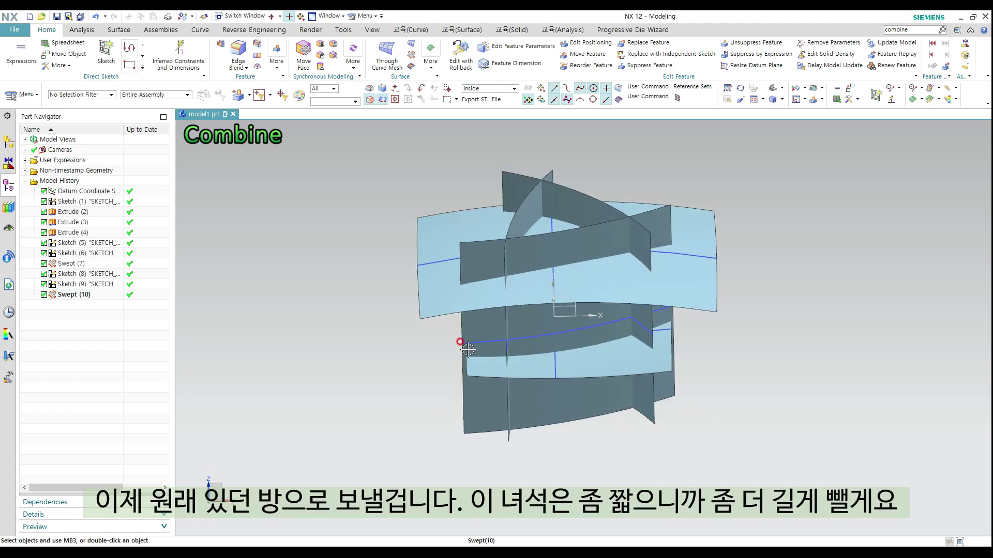
{"action": "double_click", "coordinate": [478, 367]}
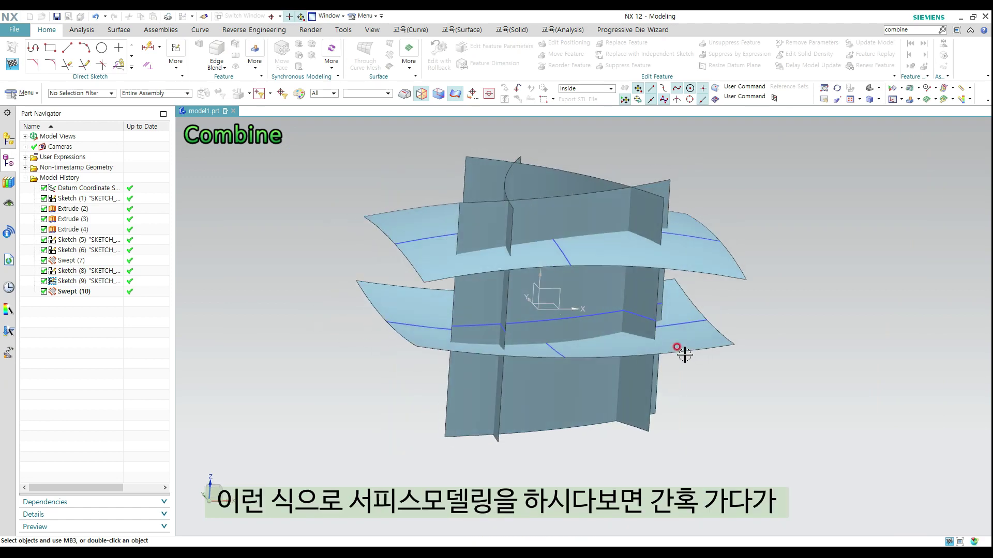
{"action": "mouse_move", "coordinate": [683, 350]}
{"action": "middle_mouse_down"}
{"action": "mouse_move", "coordinate": [627, 346]}
{"action": "mouse_move", "coordinate": [665, 337]}
{"action": "mouse_move", "coordinate": [661, 358]}
{"action": "mouse_move", "coordinate": [602, 382]}
{"action": "mouse_move", "coordinate": [643, 403]}
{"action": "mouse_move", "coordinate": [610, 414]}
{"action": "mouse_move", "coordinate": [618, 387]}
{"action": "mouse_move", "coordinate": [588, 366]}
{"action": "mouse_move", "coordinate": [575, 391]}
{"action": "mouse_move", "coordinate": [585, 388]}
{"action": "middle_mouse_up"}
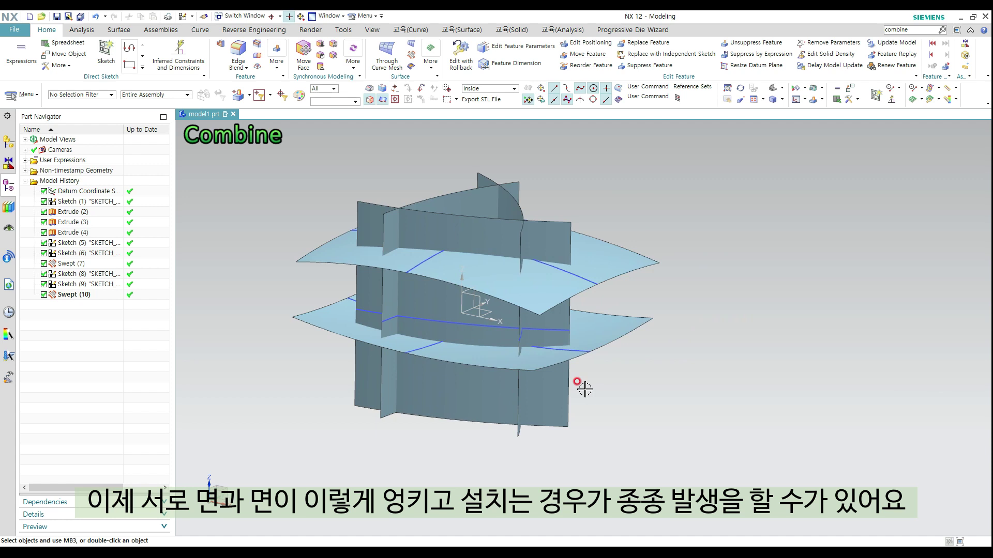
{"action": "middle_click_drag", "start_coordinate": [666, 349], "coordinate": [667, 365], "text": "shift"}
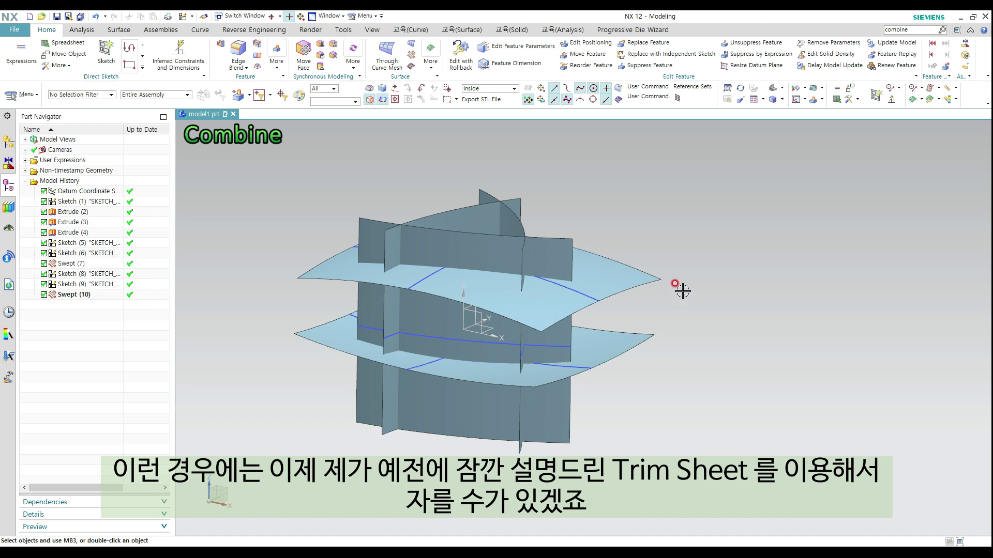
Trim the front side sheet with Trim Sheet, using the intersecting side sheets as boundary
{"action": "right_click", "coordinate": [688, 266]}
{"action": "left_click", "coordinate": [689, 265], "text": "ctrl+shift"}
{"action": "left_click", "coordinate": [466, 30]}
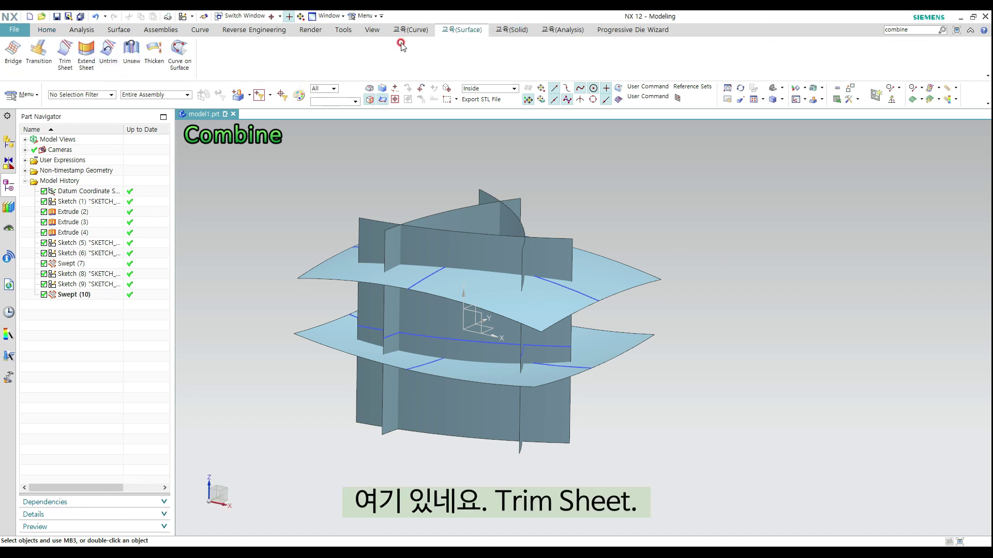
{"action": "left_click", "coordinate": [65, 52]}
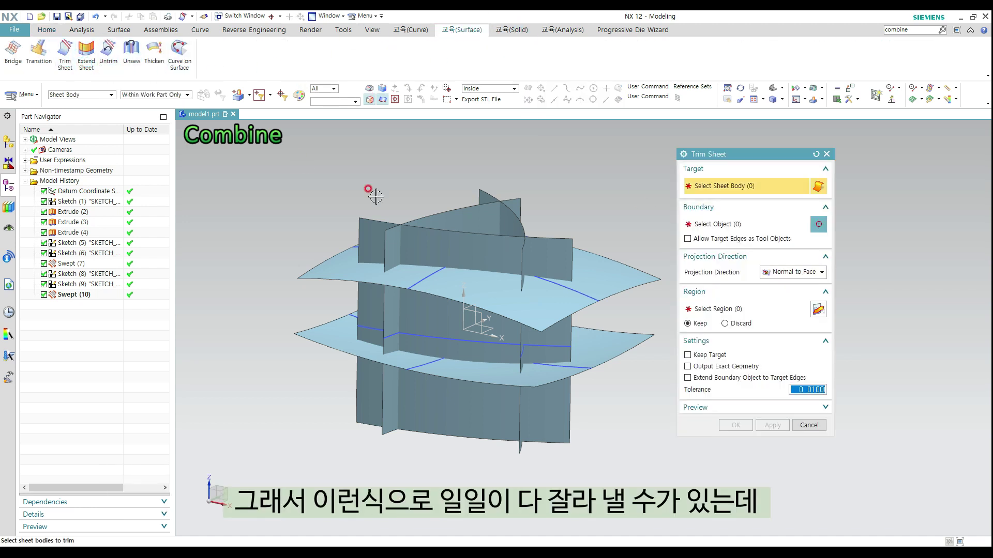
{"action": "left_click", "coordinate": [434, 321]}
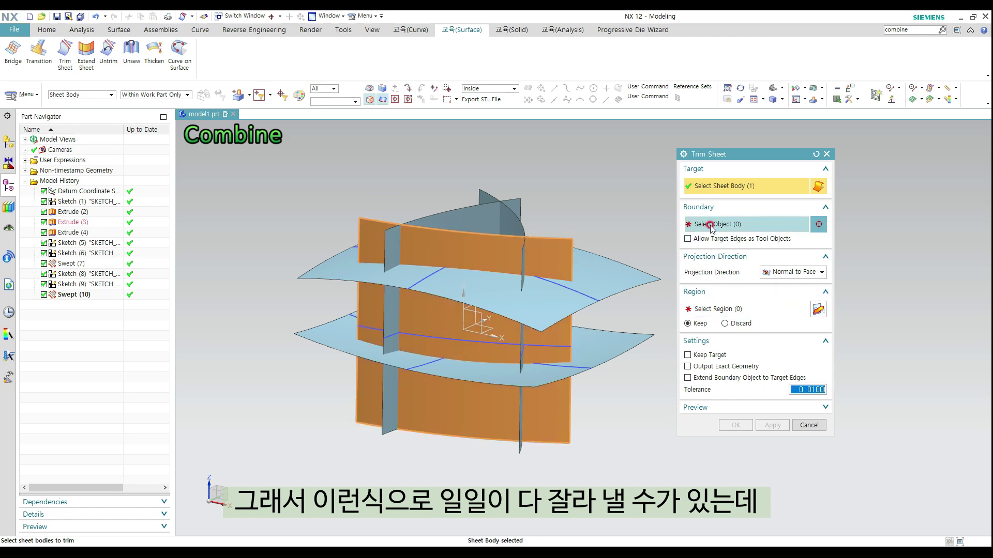
{"action": "left_click", "coordinate": [476, 248]}
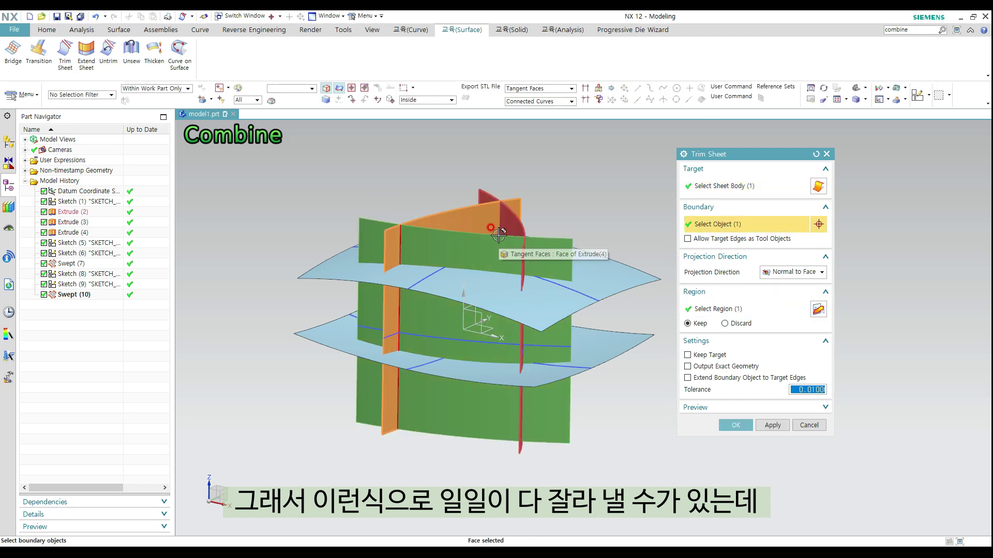
{"action": "middle_click_drag", "start_coordinate": [556, 282], "coordinate": [475, 305]}
{"action": "left_click", "coordinate": [772, 425]}
Trim all three side sheets with the upper swept surface as boundary, keeping the portions below it
{"action": "left_click", "coordinate": [438, 333]}
{"action": "middle_click_drag", "start_coordinate": [438, 333], "coordinate": [460, 316]}
{"action": "left_click", "coordinate": [462, 319]}
{"action": "middle_click_drag", "start_coordinate": [567, 326], "coordinate": [510, 313]}
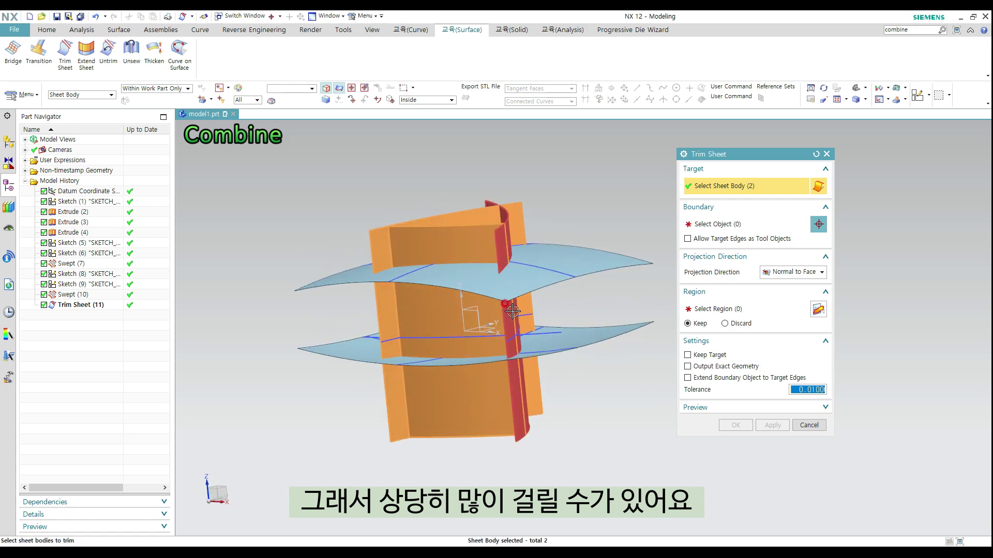
{"action": "left_click", "coordinate": [514, 314]}
{"action": "middle_click", "coordinate": [708, 275]}
{"action": "left_click", "coordinate": [528, 280]}
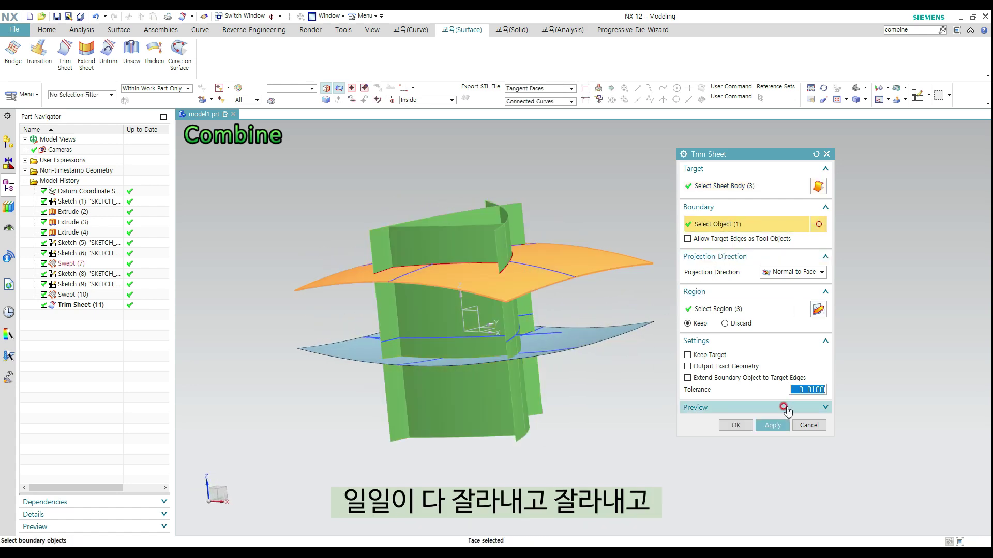
{"action": "left_click", "coordinate": [773, 426]}
Trim the ends of the two rear side sheets that protrude through the front side sheet, using that sheet as boundary
{"action": "middle_click_drag", "start_coordinate": [584, 321], "coordinate": [519, 292]}
{"action": "left_click", "coordinate": [447, 299]}
{"action": "middle_click", "coordinate": [510, 305]}
{"action": "left_click", "coordinate": [536, 320]}
{"action": "middle_click", "coordinate": [537, 319]}
{"action": "left_click", "coordinate": [519, 292]}
{"action": "middle_click", "coordinate": [528, 298]}
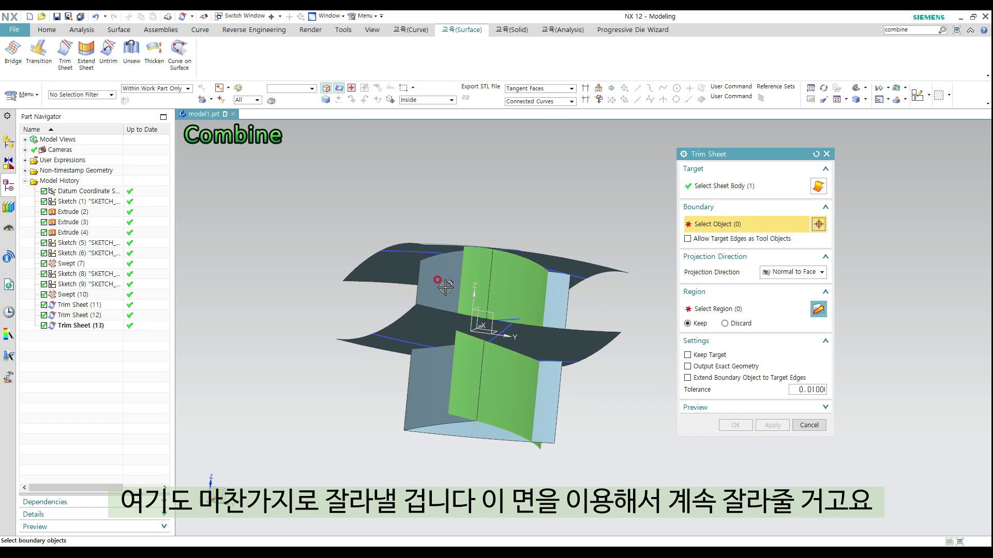
{"action": "left_click", "coordinate": [444, 286]}
{"action": "middle_click", "coordinate": [597, 325]}
Trim the two rear side sheets against each other at their shared corner
{"action": "middle_click_drag", "start_coordinate": [572, 346], "coordinate": [515, 305]}
{"action": "left_click", "coordinate": [515, 305]}
{"action": "left_click", "coordinate": [564, 325]}
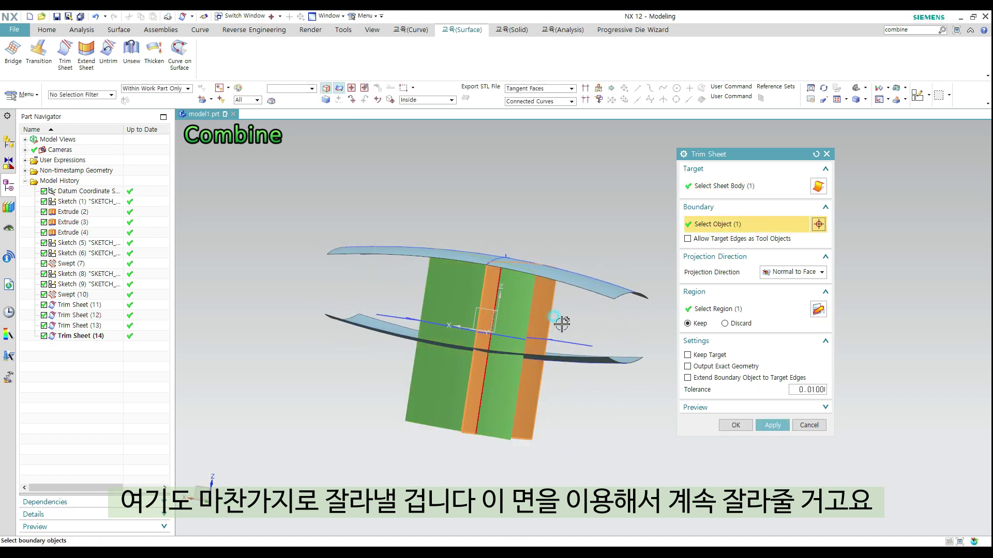
{"action": "left_click", "coordinate": [455, 294]}
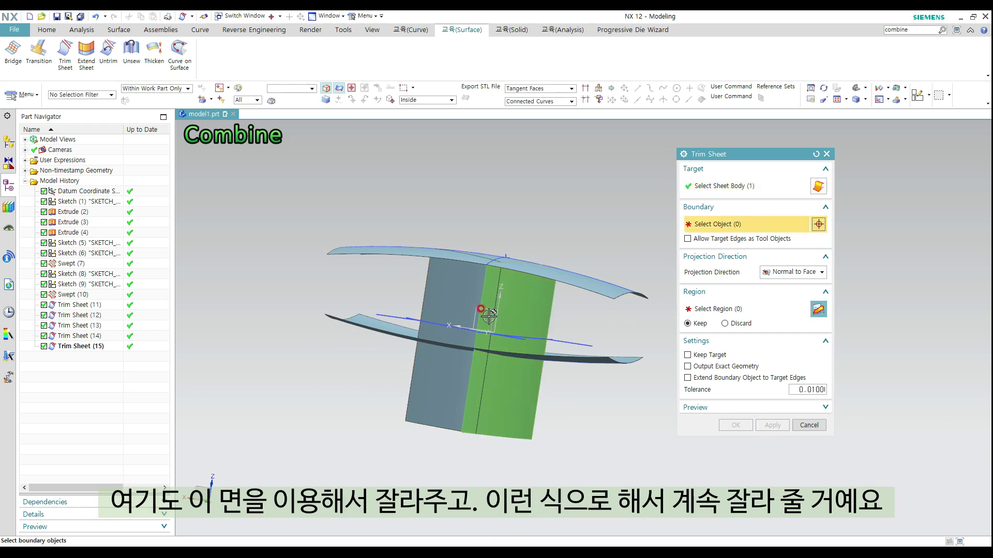
{"action": "left_click", "coordinate": [553, 328]}
{"action": "middle_click", "coordinate": [554, 328]}
Trim the upper swept surface with the three side sheets as boundary, keeping the triangular region inside them
{"action": "middle_click_drag", "start_coordinate": [522, 310], "coordinate": [547, 288]}
{"action": "left_click", "coordinate": [540, 294]}
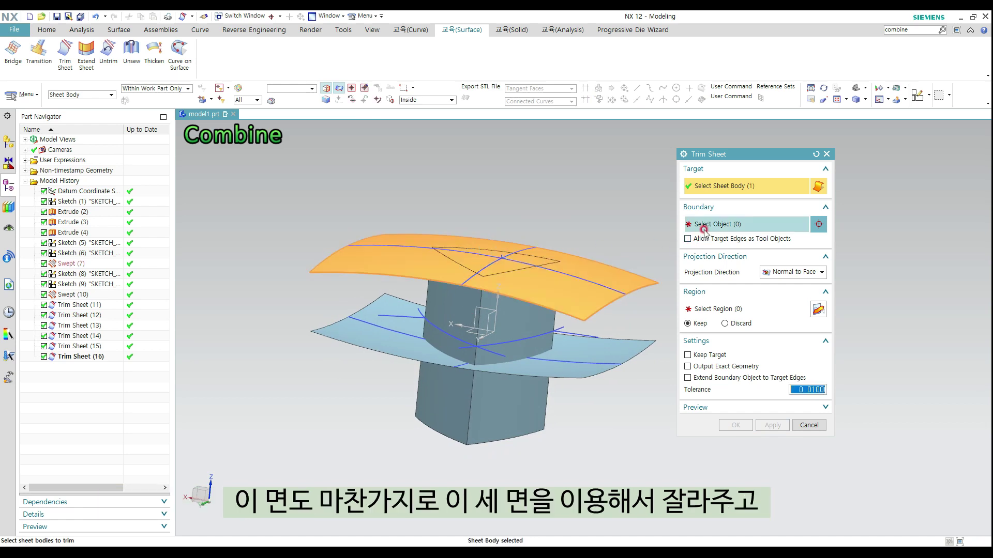
{"action": "left_click", "coordinate": [526, 308]}
{"action": "left_click", "coordinate": [438, 298]}
{"action": "middle_click_drag", "start_coordinate": [400, 308], "coordinate": [552, 306]}
{"action": "left_click", "coordinate": [471, 295]}
{"action": "left_click", "coordinate": [772, 425]}
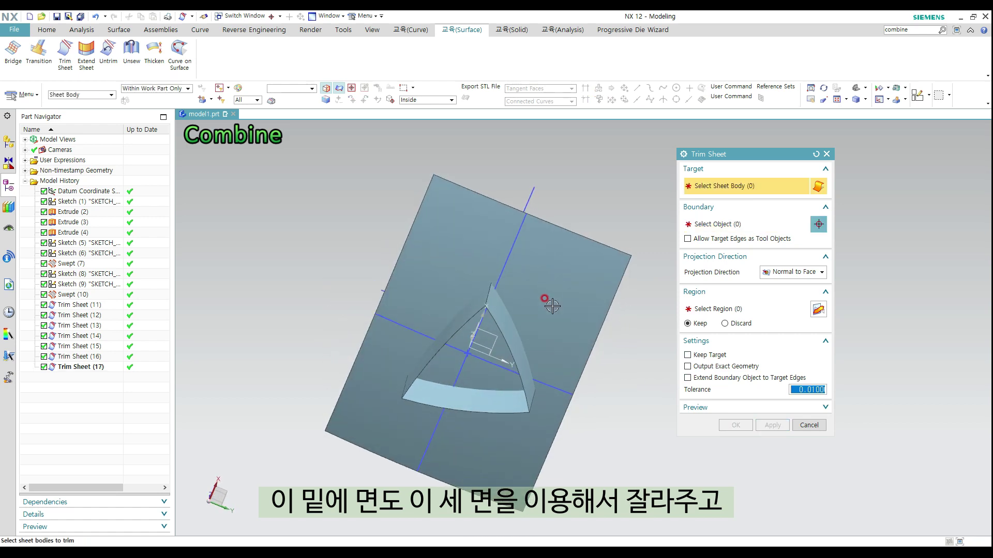
Trim the lower swept surface with the three side sheets as boundary, keeping the region inside them
{"action": "left_click", "coordinate": [498, 256]}
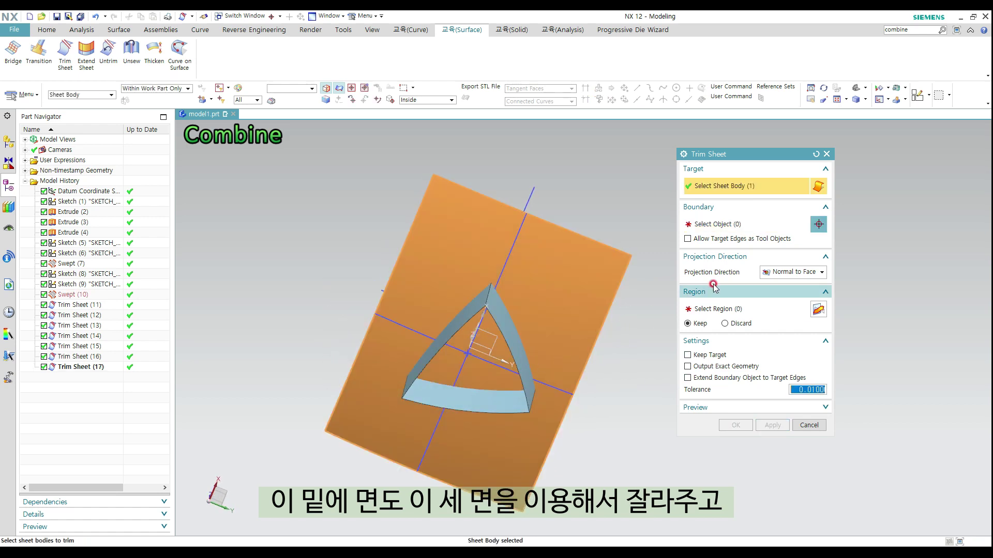
{"action": "left_click", "coordinate": [713, 229]}
{"action": "left_click", "coordinate": [514, 322]}
{"action": "left_click", "coordinate": [469, 312]}
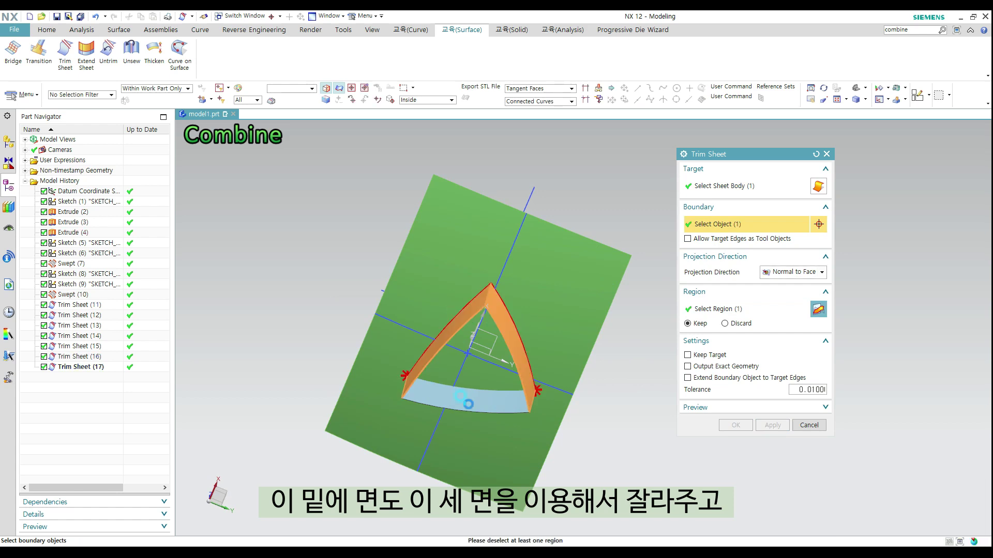
{"action": "left_click", "coordinate": [468, 404]}
{"action": "left_click", "coordinate": [773, 425]}
{"action": "middle_click_drag", "start_coordinate": [588, 355], "coordinate": [445, 347]}
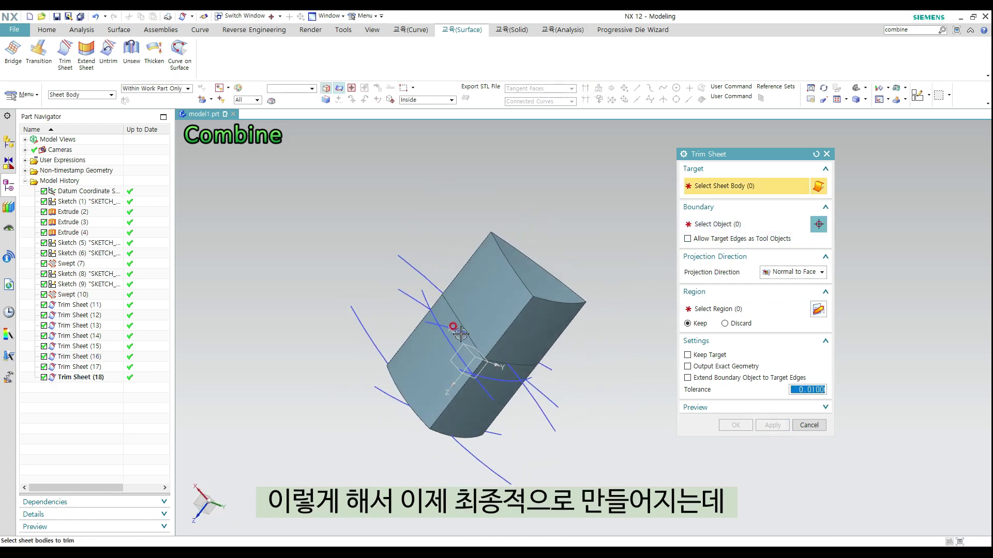
Trim off the parts of the three side sheets that protrude beyond the upper swept surface, using that surface as boundary
{"action": "left_click", "coordinate": [432, 357]}
{"action": "left_click", "coordinate": [500, 396]}
{"action": "middle_click_drag", "start_coordinate": [578, 380], "coordinate": [455, 373]}
{"action": "left_click", "coordinate": [513, 371]}
{"action": "middle_click", "coordinate": [717, 241]}
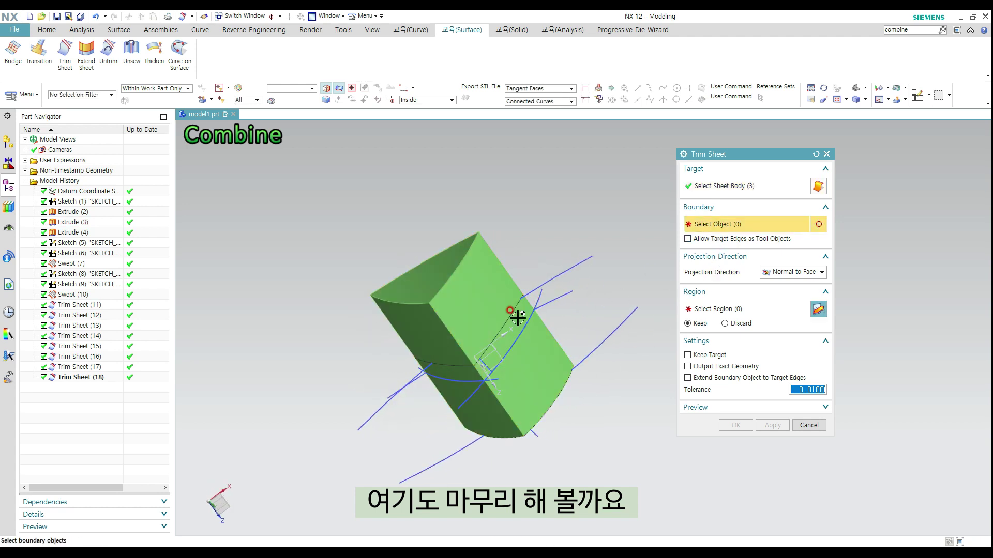
{"action": "mouse_move", "coordinate": [518, 318]}
{"action": "middle_mouse_down"}
{"action": "mouse_move", "coordinate": [538, 335]}
{"action": "mouse_move", "coordinate": [582, 277]}
{"action": "mouse_move", "coordinate": [589, 305]}
{"action": "mouse_move", "coordinate": [531, 322]}
{"action": "middle_mouse_up"}
{"action": "left_click", "coordinate": [473, 324]}
{"action": "left_click", "coordinate": [778, 426]}
{"action": "left_click", "coordinate": [778, 426]}
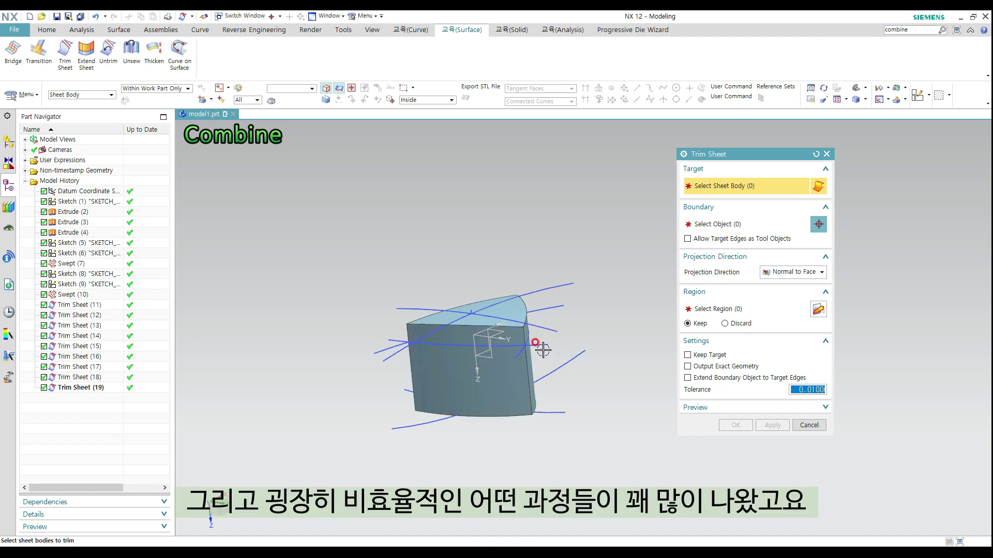
{"action": "middle_click_drag", "start_coordinate": [521, 352], "coordinate": [575, 381], "text": "shift"}
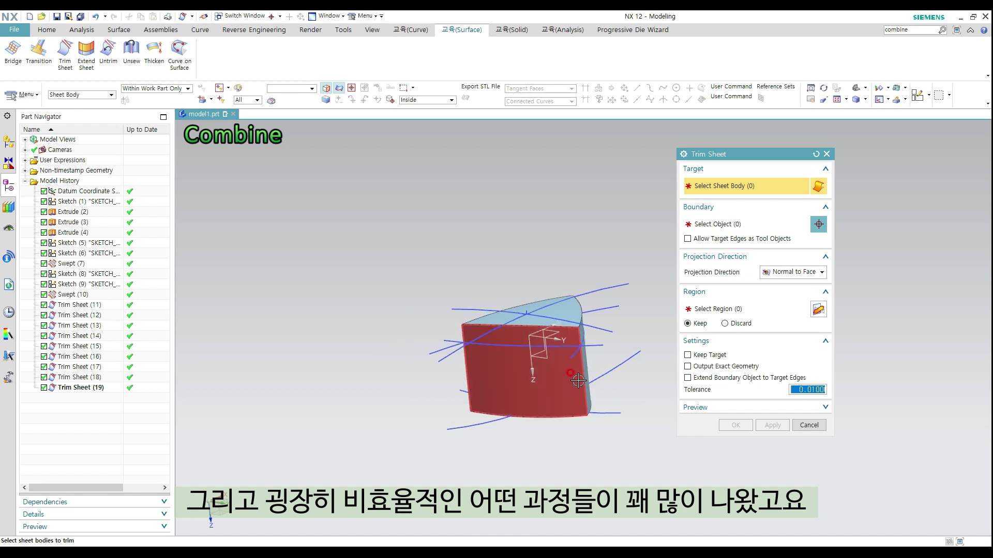
{"action": "key", "text": "Escape"}
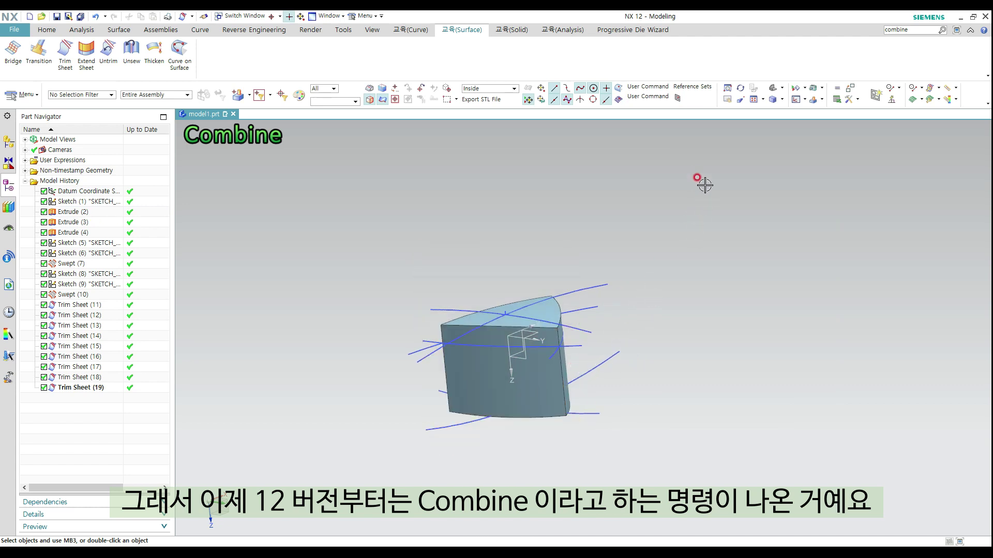
Delete all nine Trim Sheet features, (11) through (19), from the model history to restore the untrimmed sheets
{"action": "middle_click_drag", "start_coordinate": [673, 220], "coordinate": [722, 217], "text": "shift"}
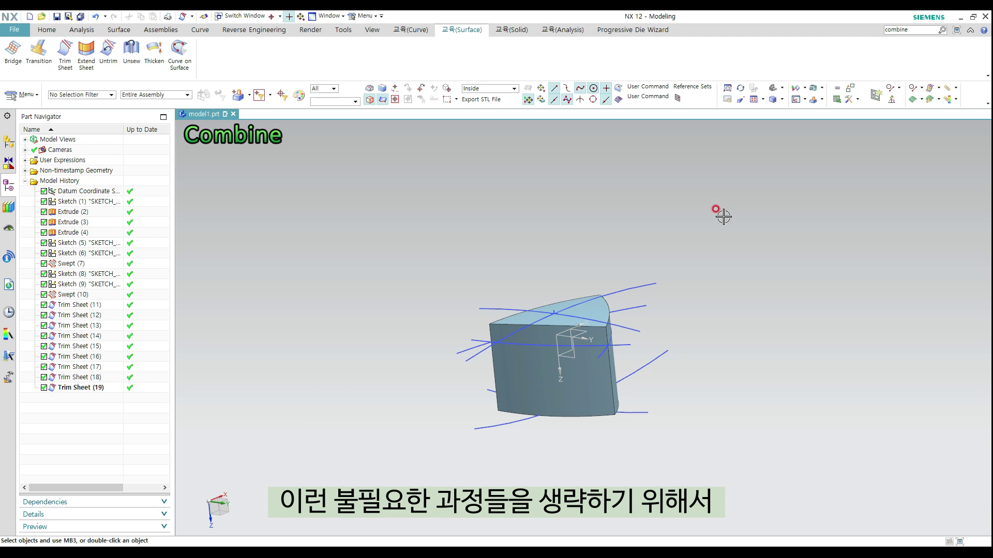
{"action": "left_click", "coordinate": [95, 309]}
{"action": "left_click", "coordinate": [95, 388], "text": "shift"}
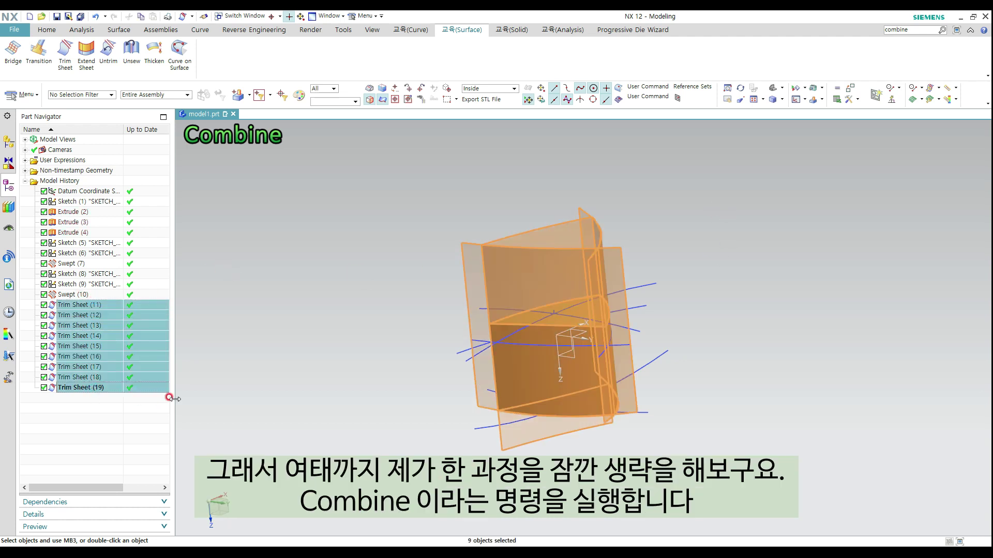
{"action": "key", "text": "Delete"}
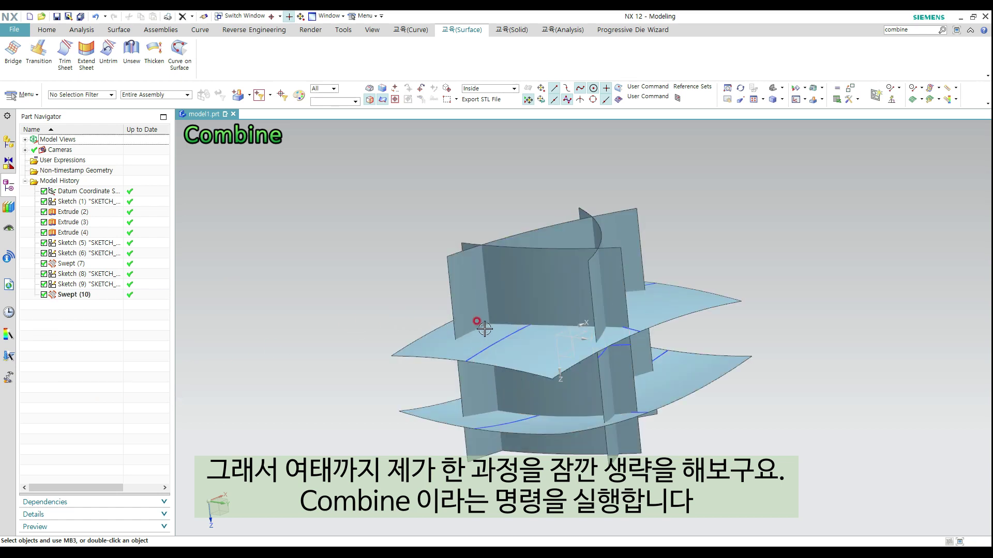
Combine the three extruded and two swept sheets in one operation, keeping the regions that enclose the central volume
{"action": "middle_click_drag", "start_coordinate": [484, 329], "coordinate": [468, 327], "text": "shift"}
{"action": "left_click", "coordinate": [943, 30]}
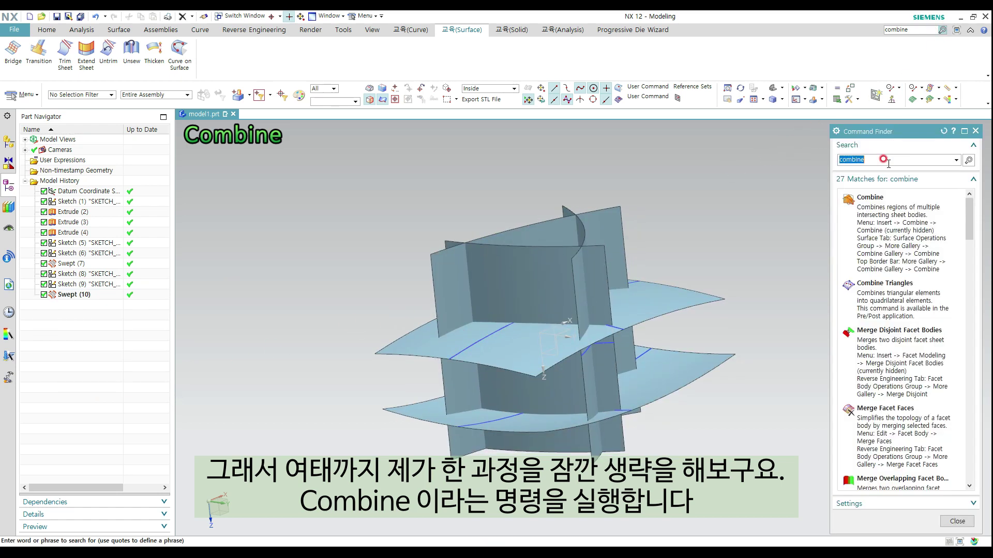
{"action": "left_click", "coordinate": [875, 265]}
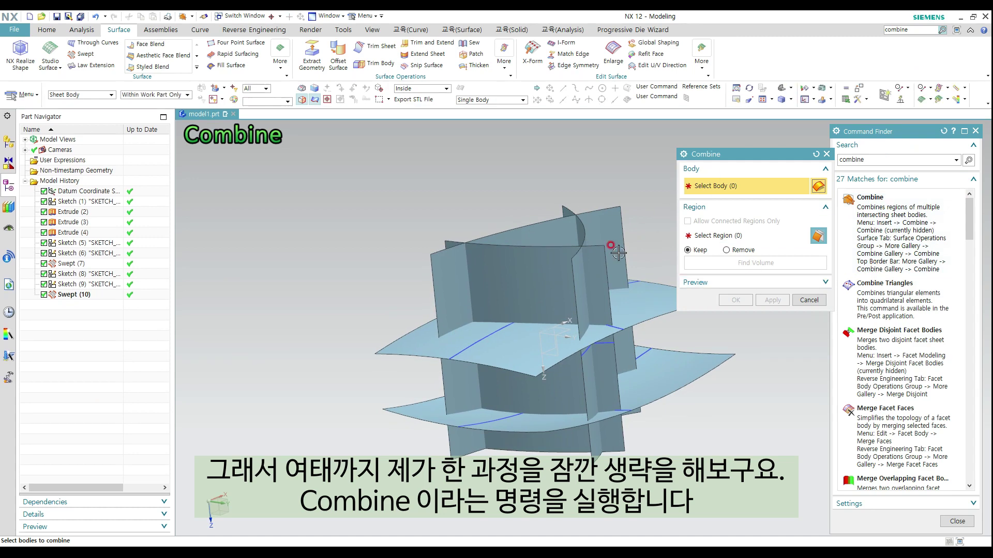
{"action": "middle_click_drag", "start_coordinate": [598, 259], "coordinate": [497, 238], "text": "shift"}
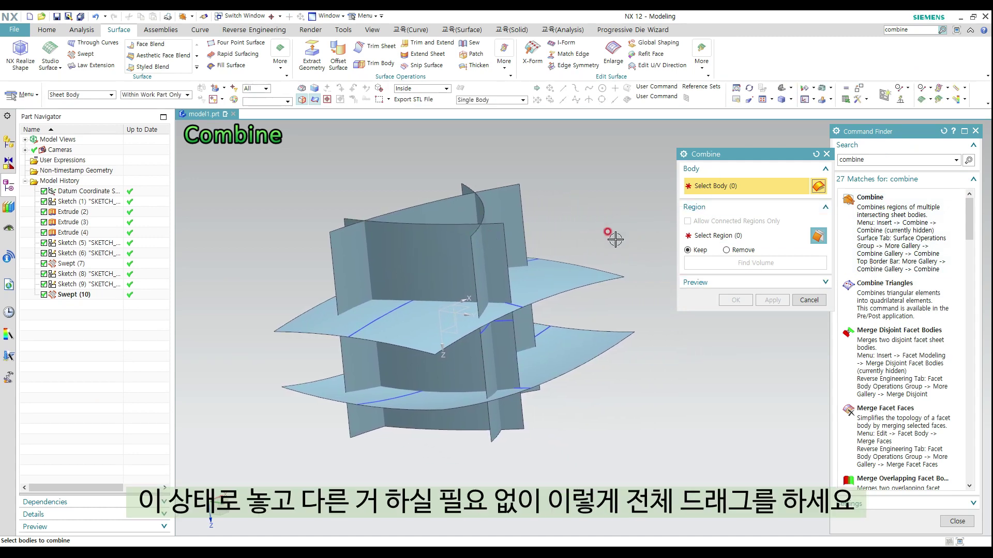
{"action": "scroll", "coordinate": [600, 241], "scroll_direction": "up", "scroll_amount": 3}
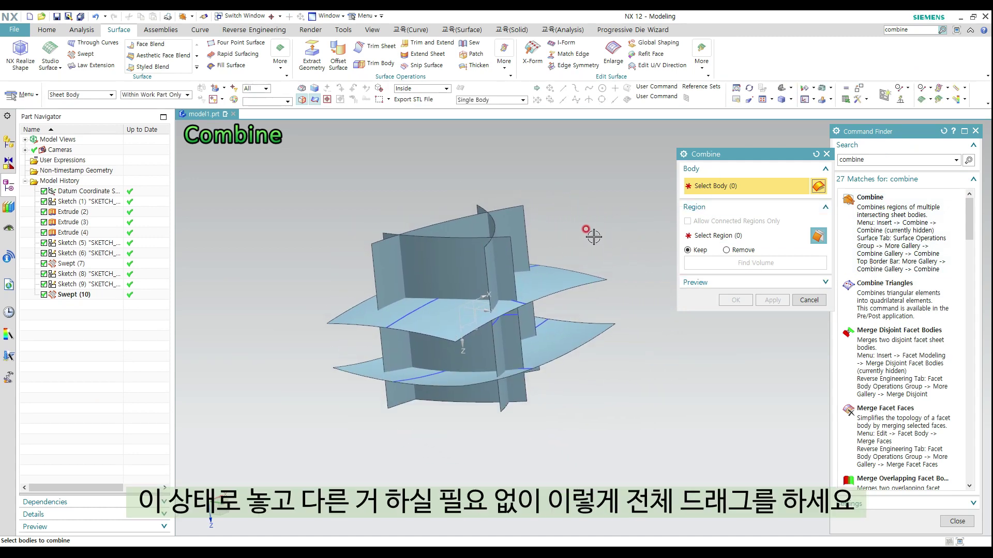
{"action": "left_click_drag", "start_coordinate": [256, 153], "coordinate": [683, 493]}
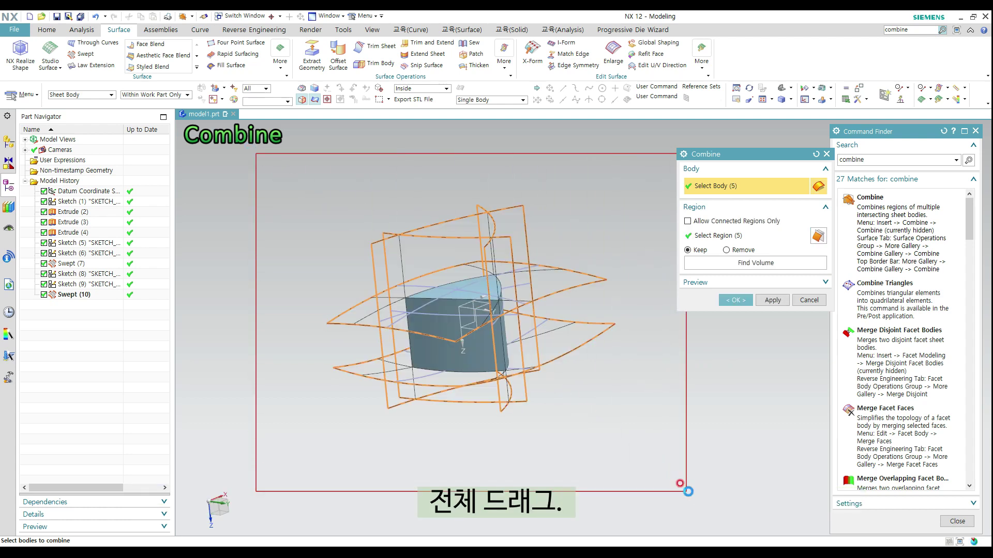
{"action": "middle_click_drag", "start_coordinate": [594, 381], "coordinate": [483, 310]}
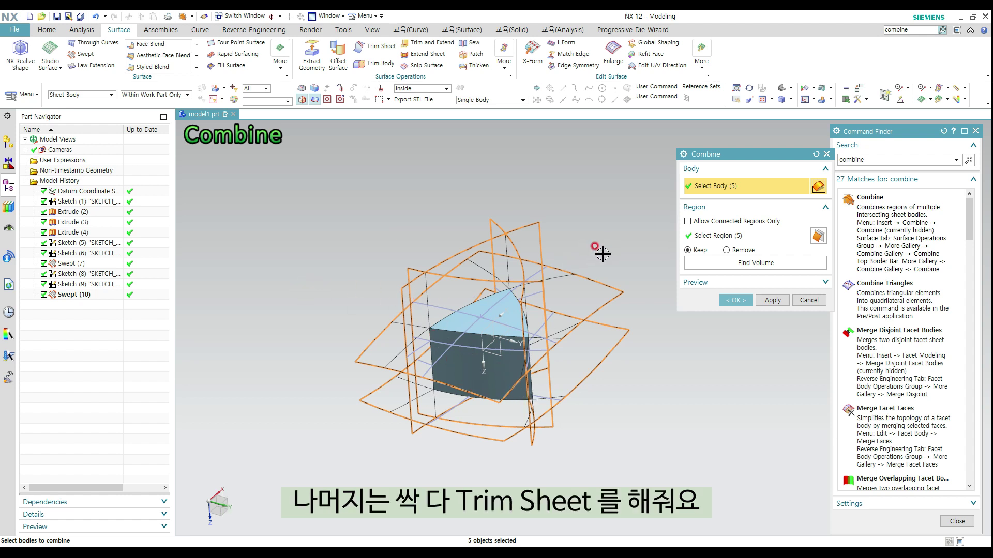
{"action": "left_click", "coordinate": [732, 301]}
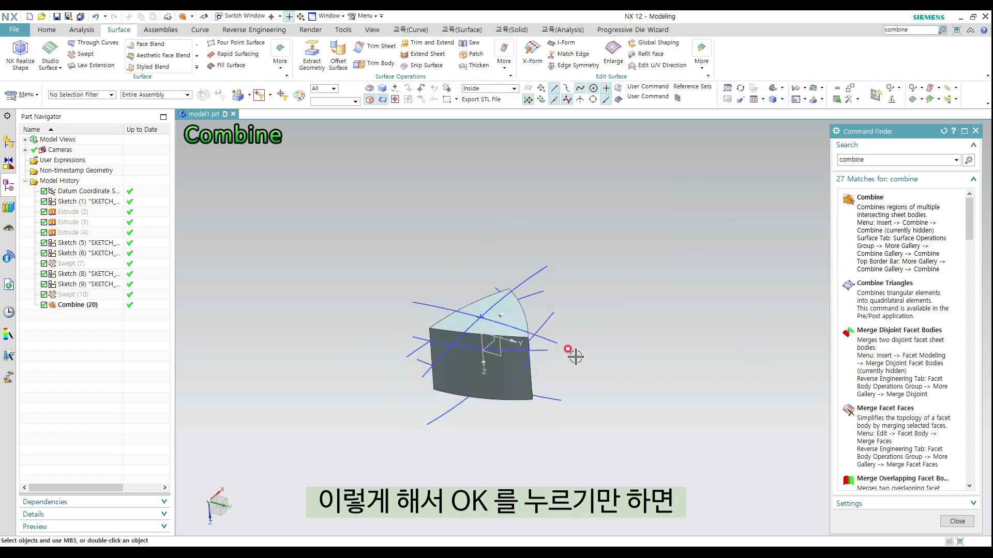
Examine the combined body, swap to the hidden objects to check the original sheets, and swap back to the body
{"action": "scroll", "coordinate": [509, 352], "scroll_direction": "up", "scroll_amount": 3}
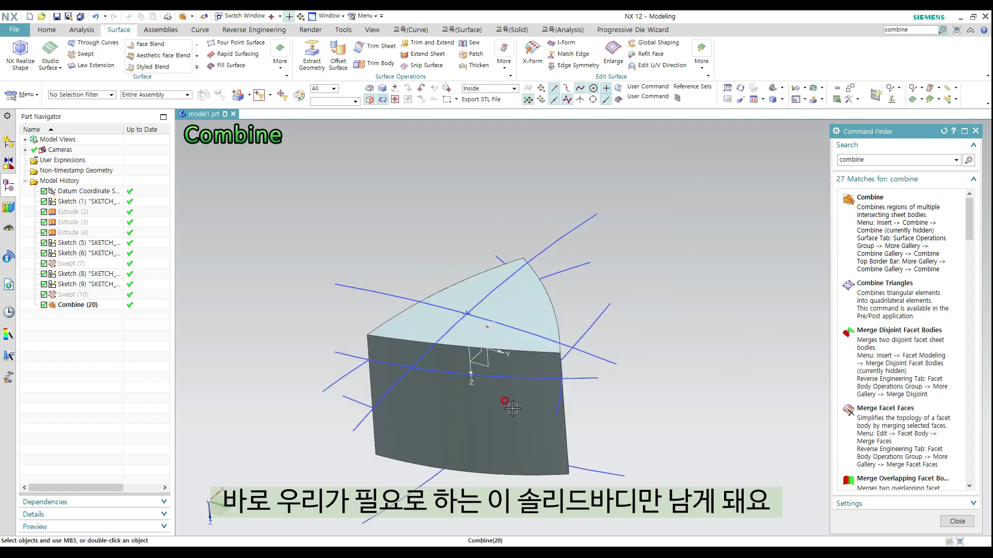
{"action": "scroll", "coordinate": [486, 403], "scroll_direction": "down", "scroll_amount": 2}
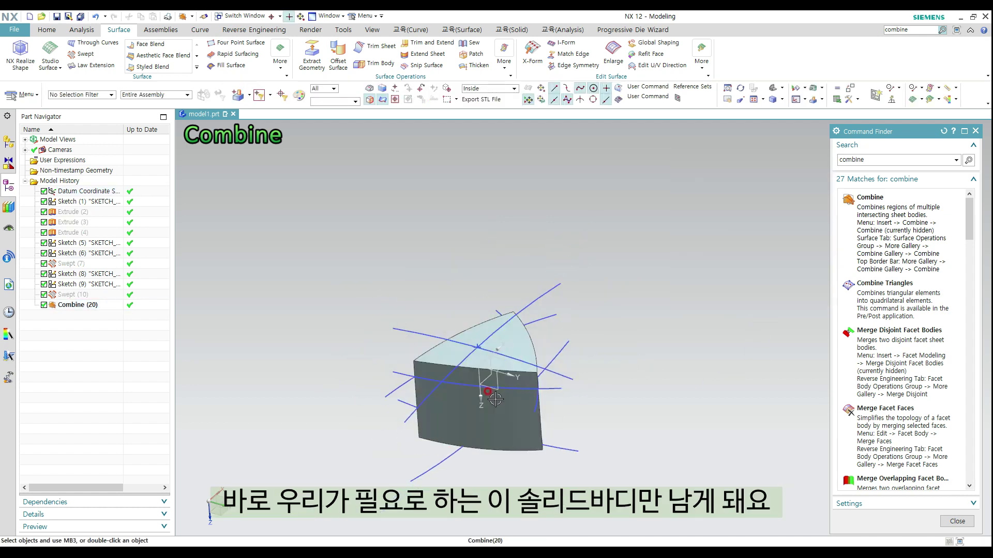
{"action": "middle_click_drag", "start_coordinate": [481, 399], "coordinate": [562, 332]}
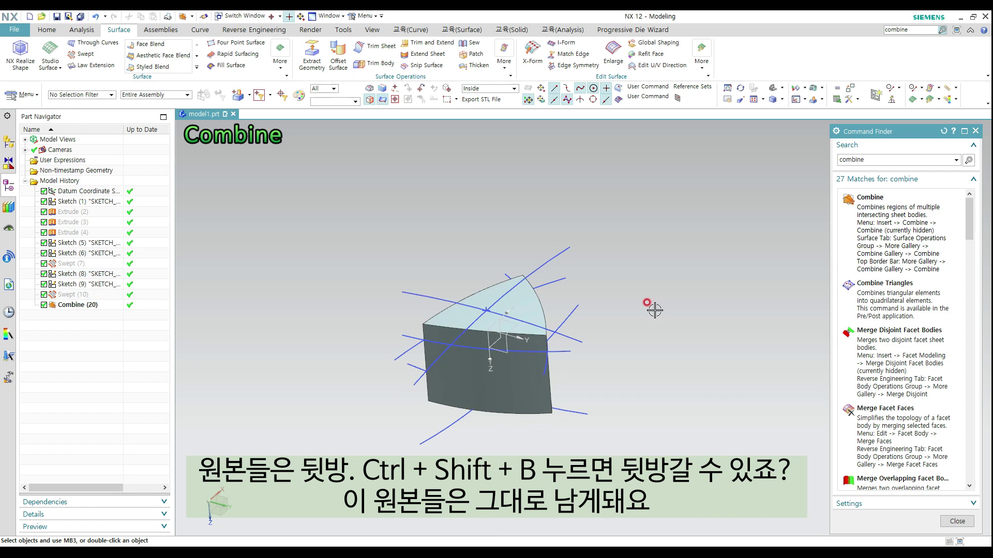
{"action": "key", "text": "ctrl+shift+b"}
{"action": "mouse_move", "coordinate": [631, 346]}
{"action": "middle_mouse_down"}
{"action": "mouse_move", "coordinate": [665, 344]}
{"action": "mouse_move", "coordinate": [651, 306]}
{"action": "mouse_move", "coordinate": [645, 332]}
{"action": "middle_mouse_up"}
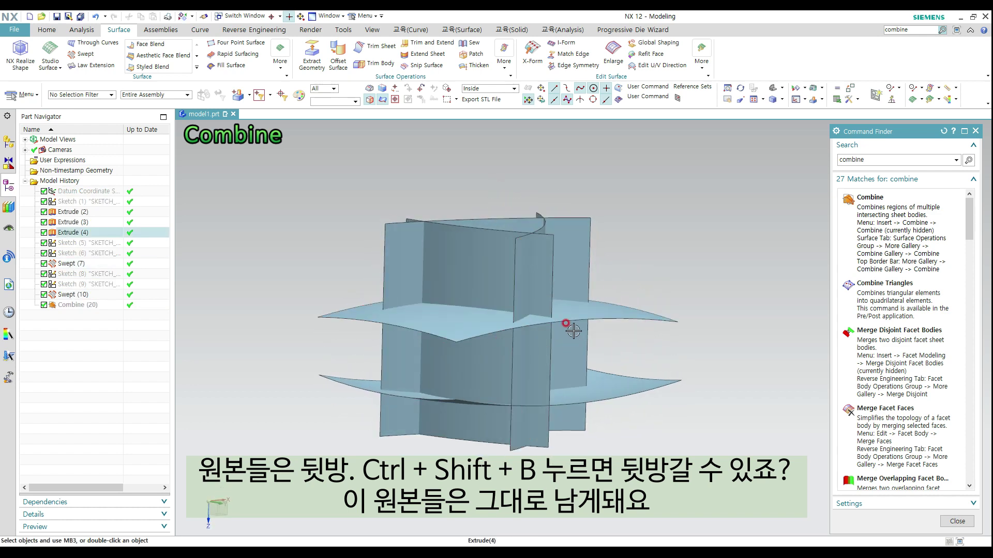
{"action": "middle_click_drag", "start_coordinate": [573, 331], "coordinate": [566, 288]}
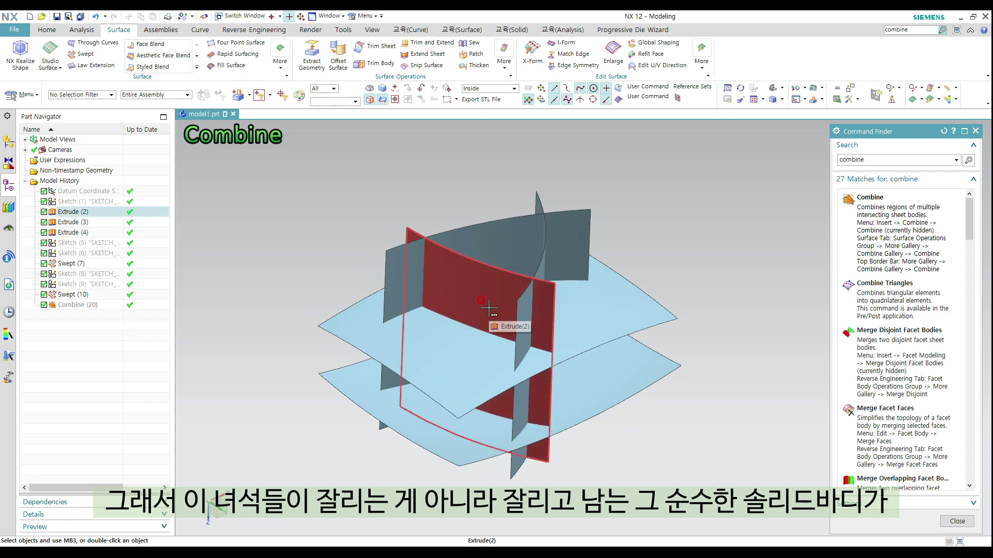
{"action": "key", "text": "ctrl+shift+b"}
{"action": "scroll", "coordinate": [477, 338], "scroll_direction": "up", "scroll_amount": 2}
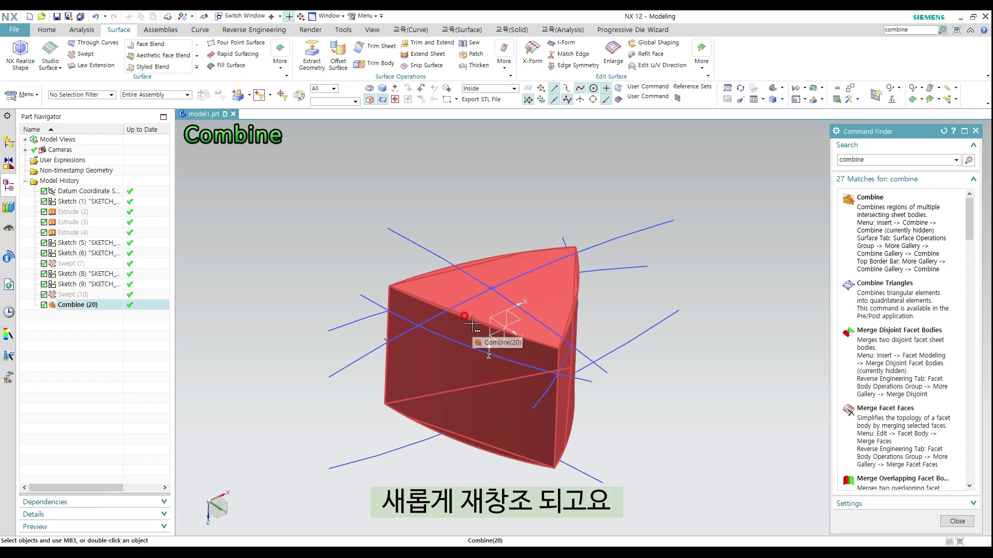
Swap to the hidden original sheets again, inspect them from several angles, and return to viewing the combined body all round
{"action": "key", "text": "ctrl+shift+b"}
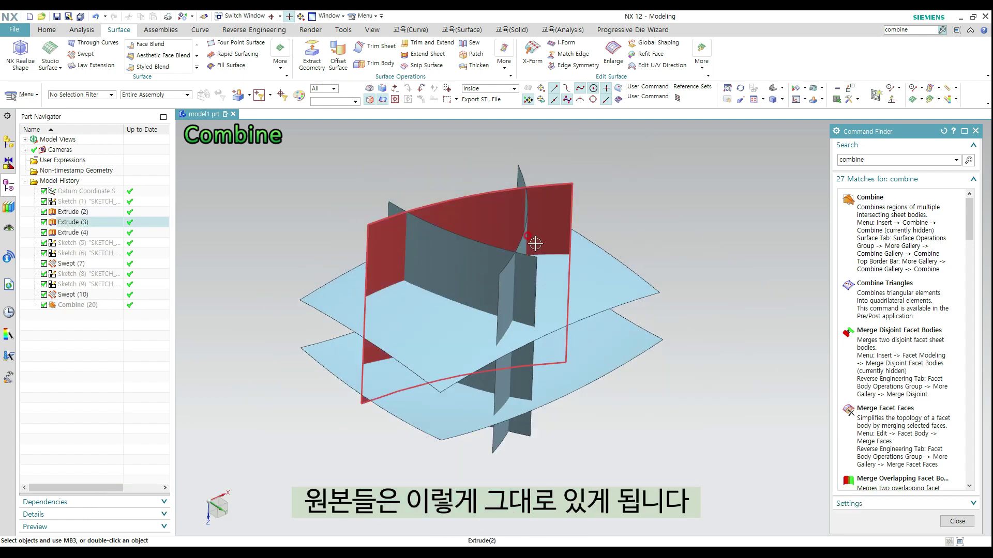
{"action": "middle_click_drag", "start_coordinate": [535, 244], "coordinate": [556, 268]}
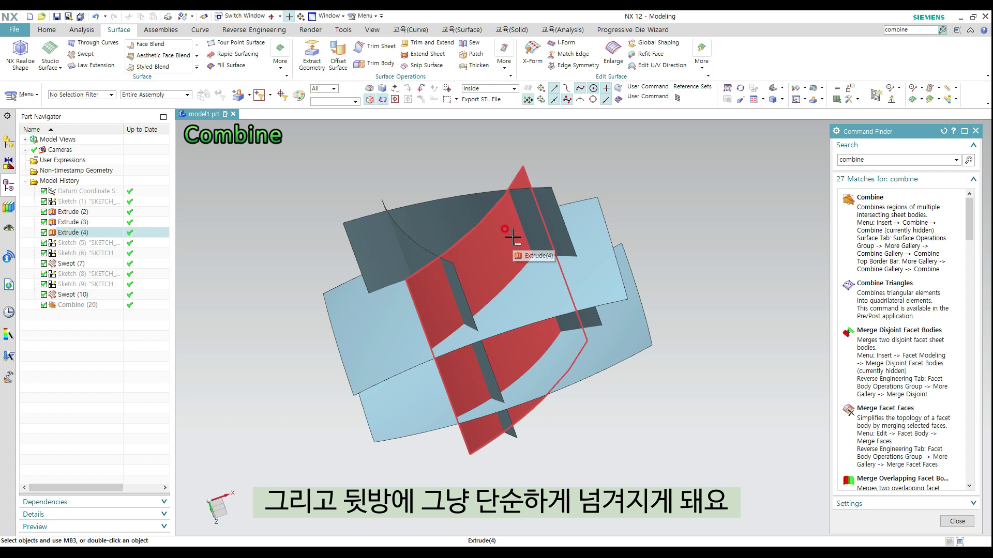
{"action": "mouse_move", "coordinate": [513, 237]}
{"action": "middle_mouse_down"}
{"action": "mouse_move", "coordinate": [598, 211]}
{"action": "mouse_move", "coordinate": [603, 259]}
{"action": "mouse_move", "coordinate": [636, 270]}
{"action": "middle_mouse_up"}
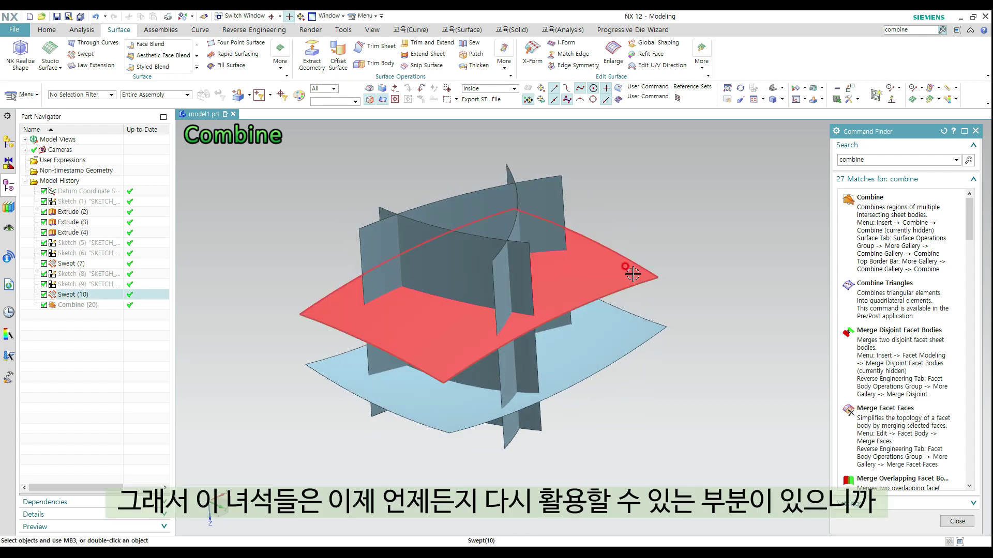
{"action": "key", "text": "ctrl+shift+b"}
{"action": "key", "text": "ctrl+shift+b"}
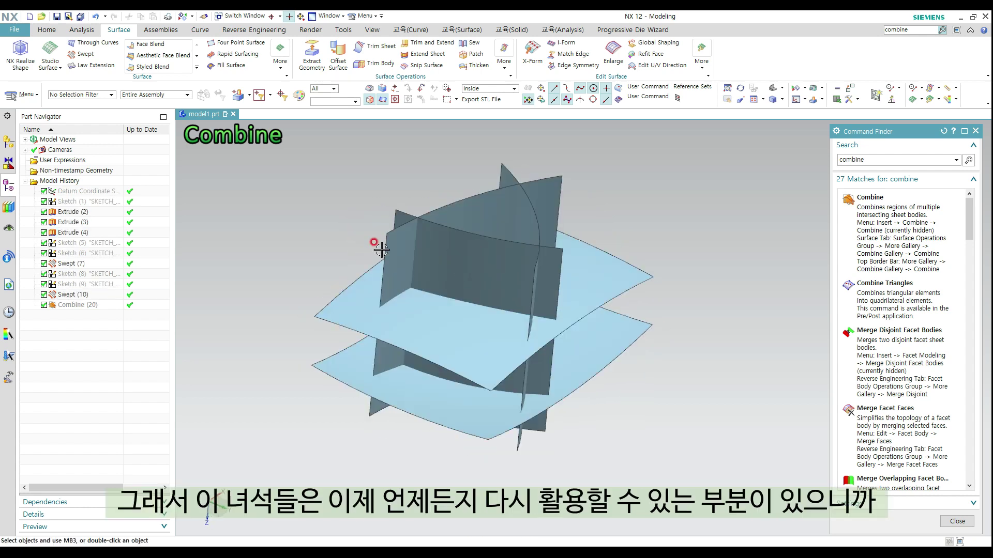
{"action": "scroll", "coordinate": [493, 271], "scroll_direction": "down", "scroll_amount": 2}
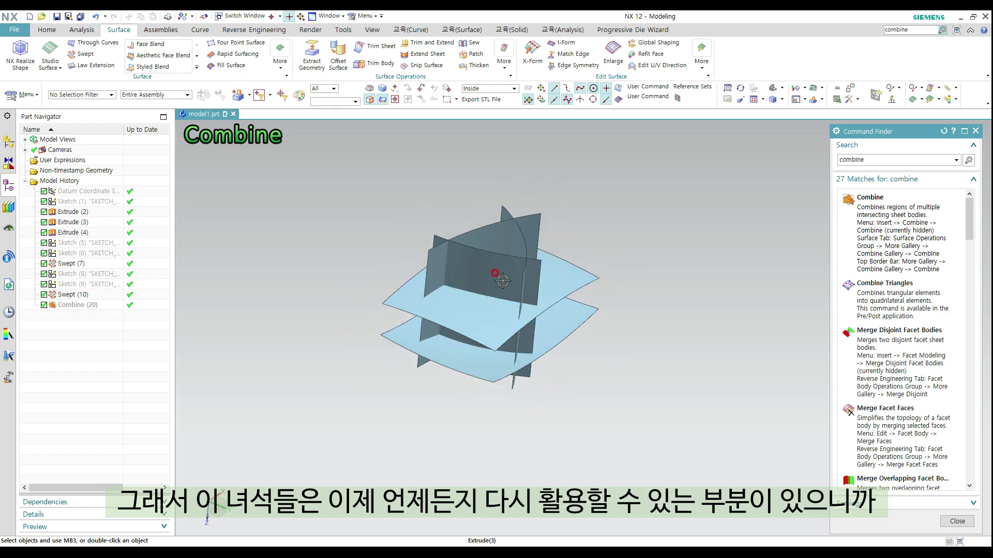
{"action": "middle_click_drag", "start_coordinate": [527, 273], "coordinate": [506, 254]}
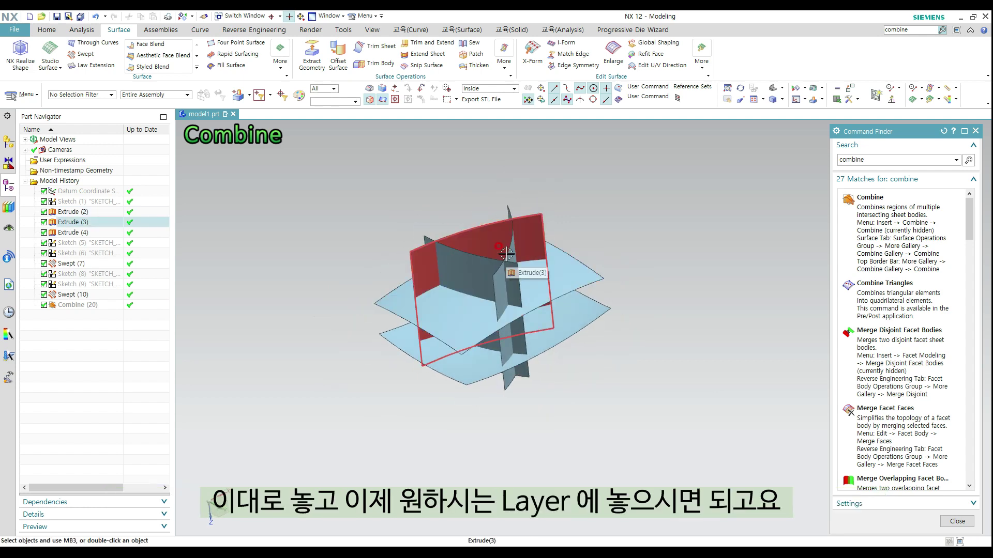
{"action": "key", "text": "Escape"}
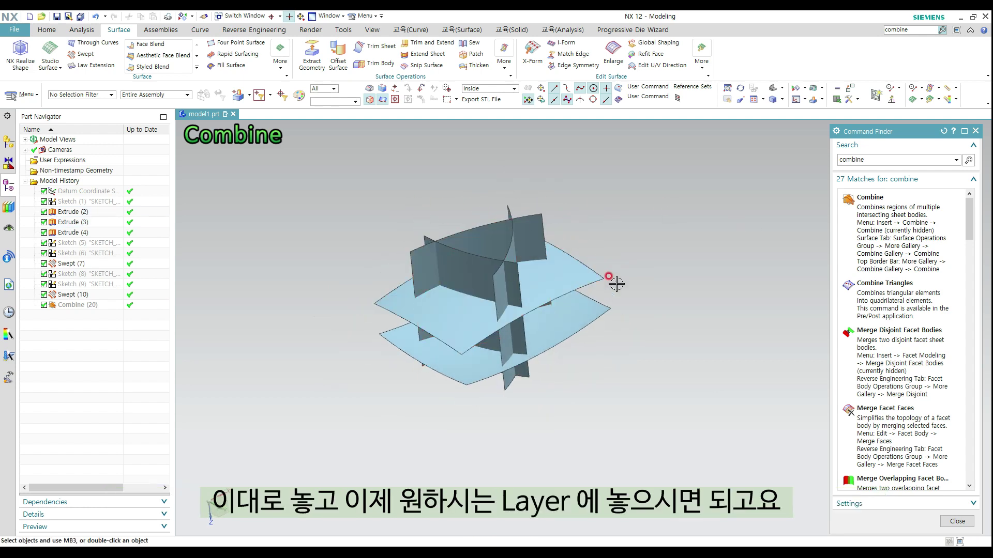
{"action": "key", "text": "ctrl+shift+b"}
{"action": "mouse_move", "coordinate": [505, 266]}
{"action": "middle_mouse_down"}
{"action": "mouse_move", "coordinate": [509, 254]}
{"action": "mouse_move", "coordinate": [538, 264]}
{"action": "mouse_move", "coordinate": [591, 332]}
{"action": "mouse_move", "coordinate": [509, 364]}
{"action": "mouse_move", "coordinate": [517, 298]}
{"action": "mouse_move", "coordinate": [595, 301]}
{"action": "middle_mouse_up"}
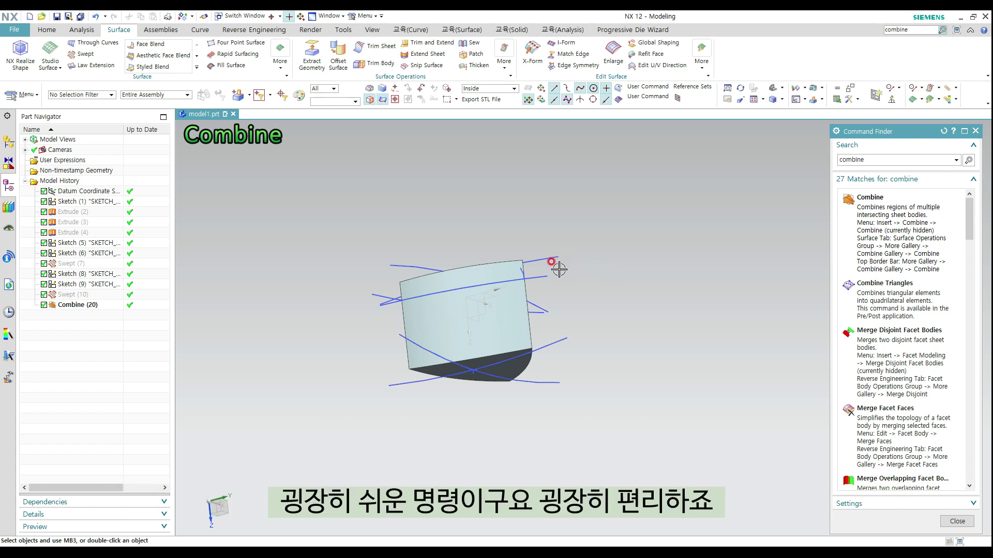
{"action": "middle_click_drag", "start_coordinate": [559, 269], "coordinate": [593, 301]}
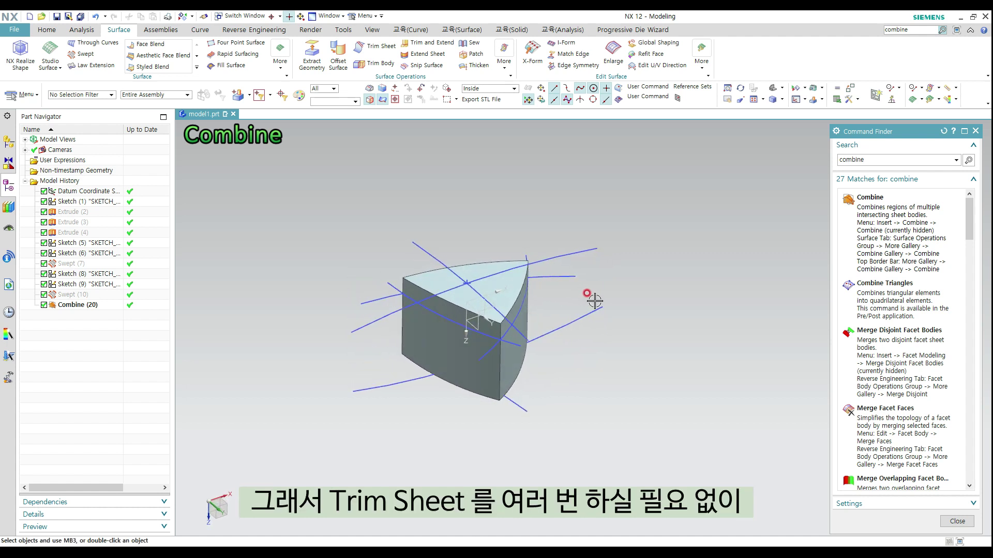